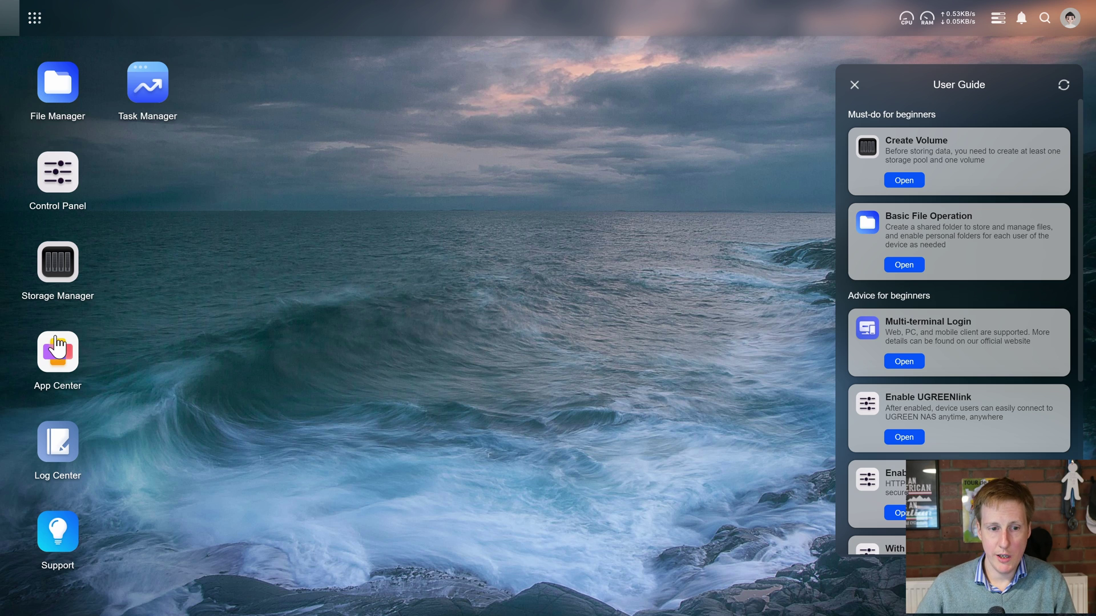
Install the Docker app from App Center onto Volume 1, then launch it
{"action": "left_click", "coordinate": [57, 351]}
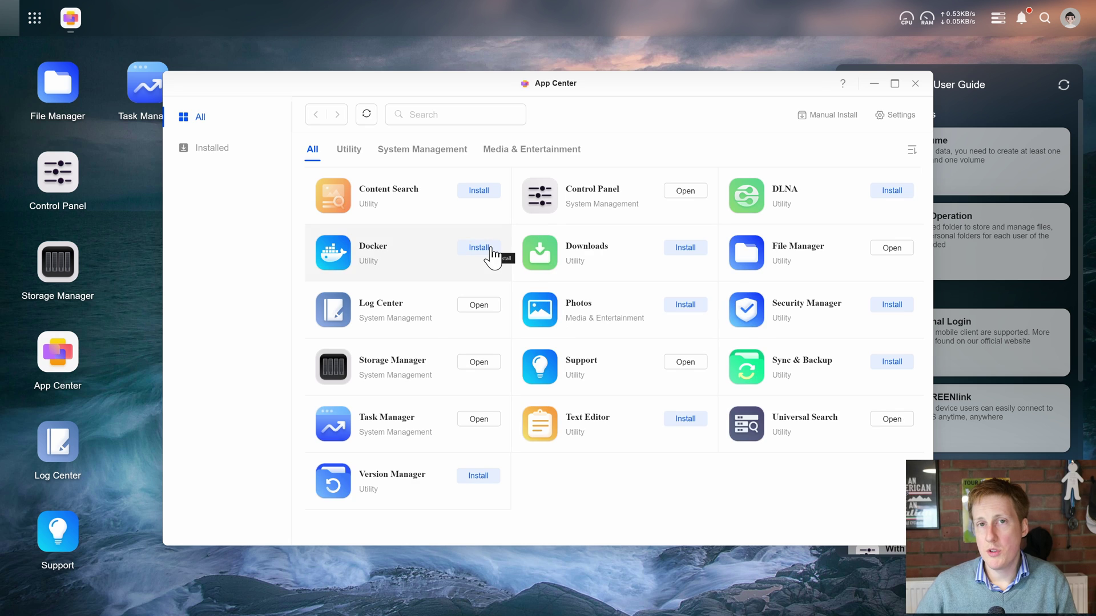
{"action": "left_click", "coordinate": [479, 248]}
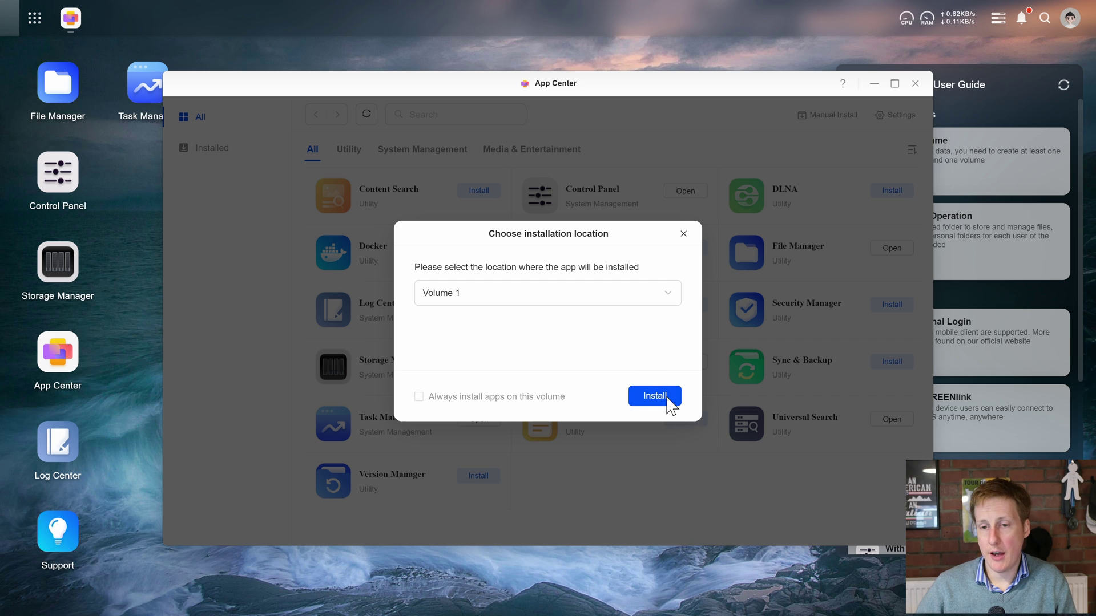
{"action": "left_click", "coordinate": [666, 395]}
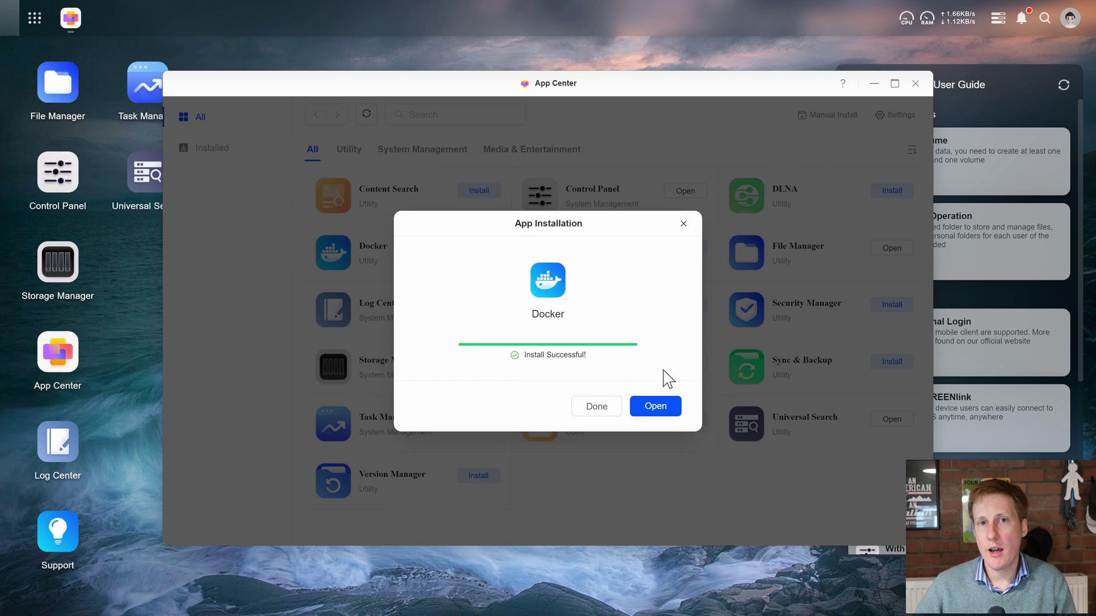
{"action": "left_click", "coordinate": [661, 406]}
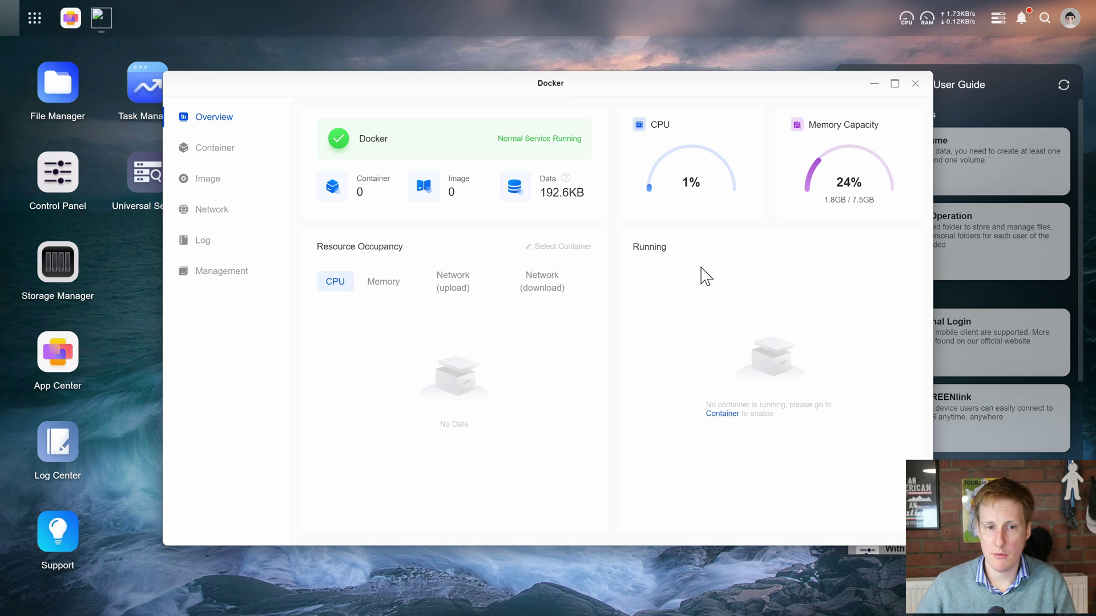
Browse Docker's Container, Image, Network, Log and Management pages, ending on the Common Images list
{"action": "left_click", "coordinate": [209, 156]}
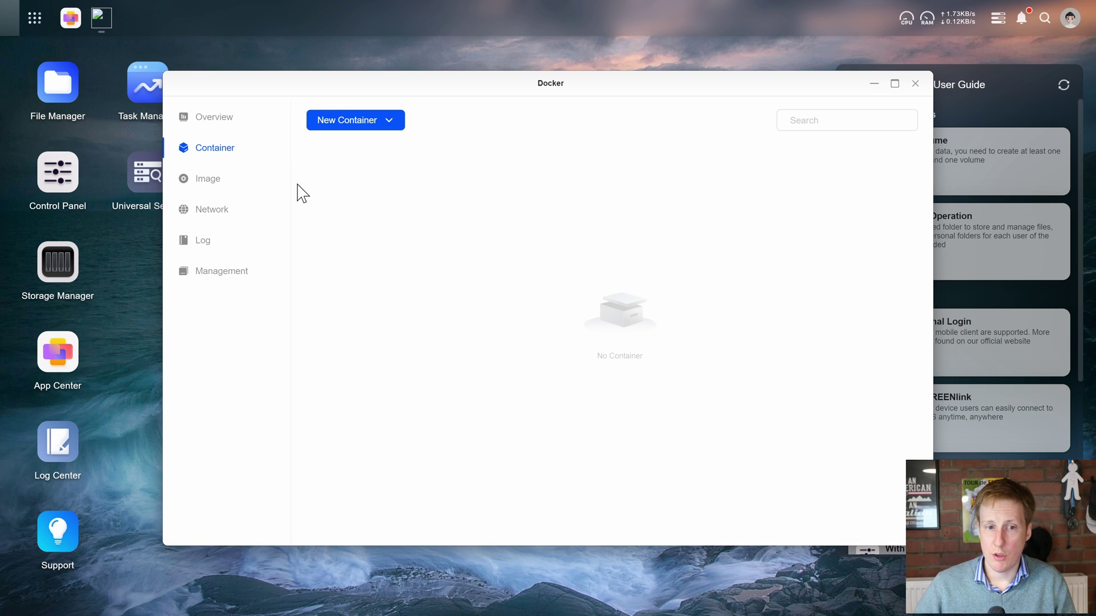
{"action": "left_click", "coordinate": [214, 191]}
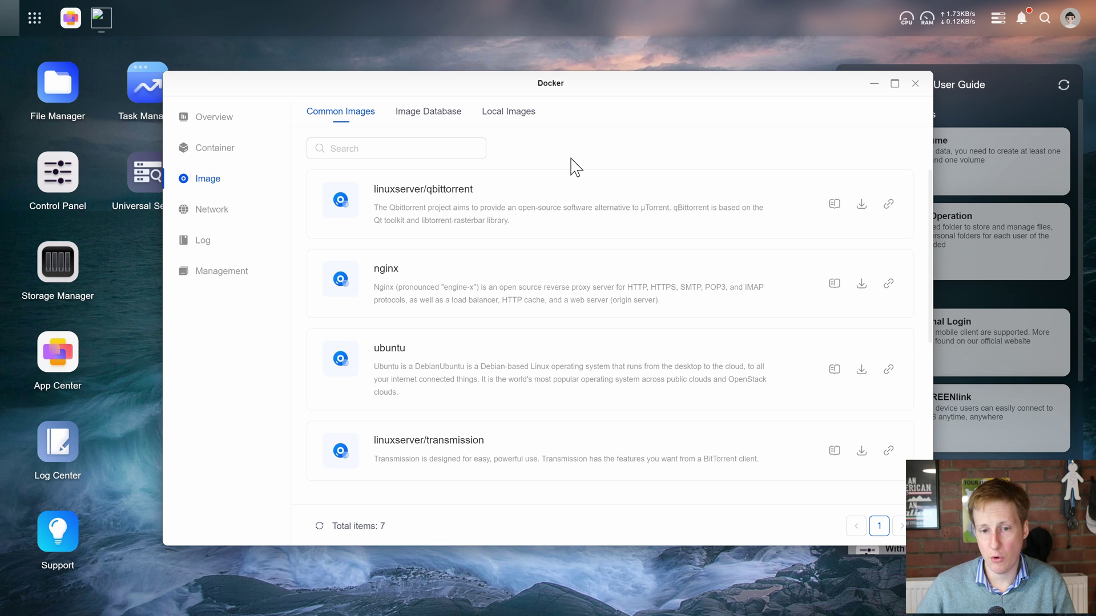
{"action": "left_click", "coordinate": [230, 211]}
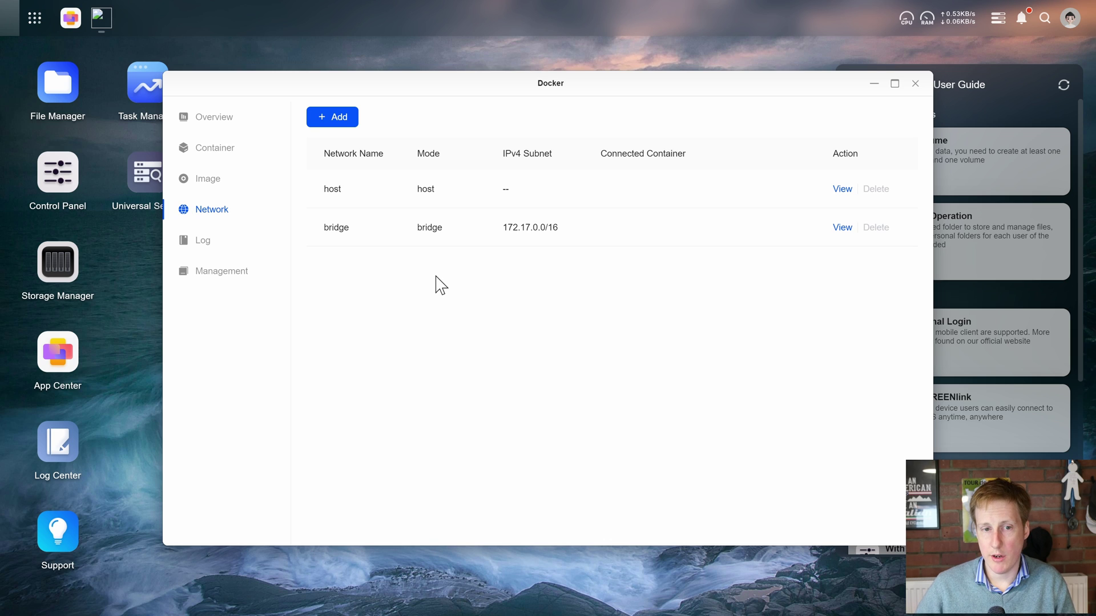
{"action": "left_click", "coordinate": [217, 252]}
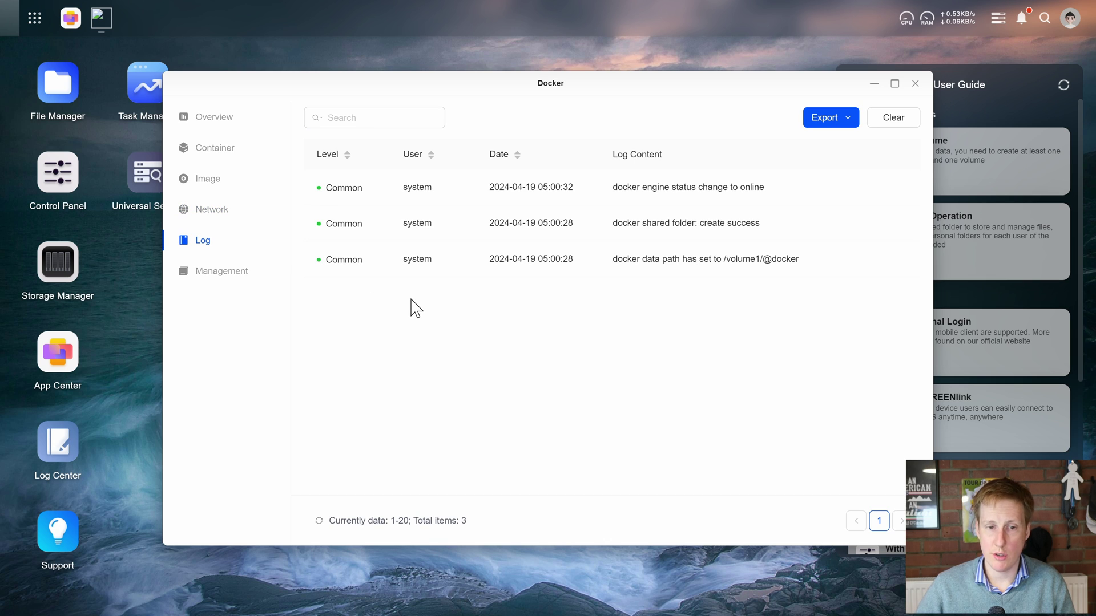
{"action": "left_click", "coordinate": [207, 275]}
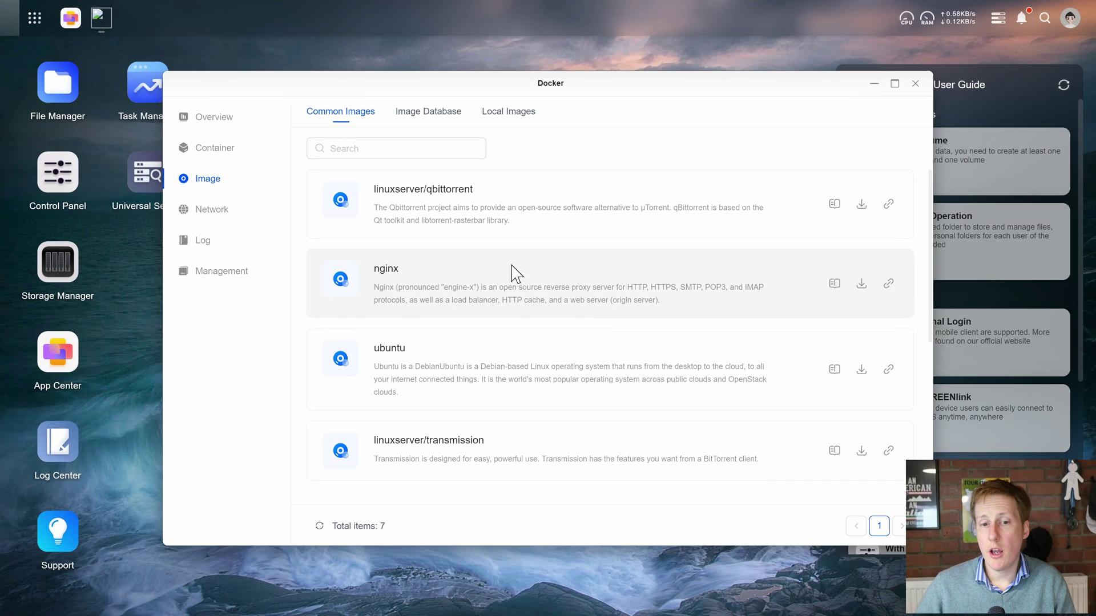
{"action": "scroll", "coordinate": [516, 273], "scroll_direction": "down", "scroll_amount": 5}
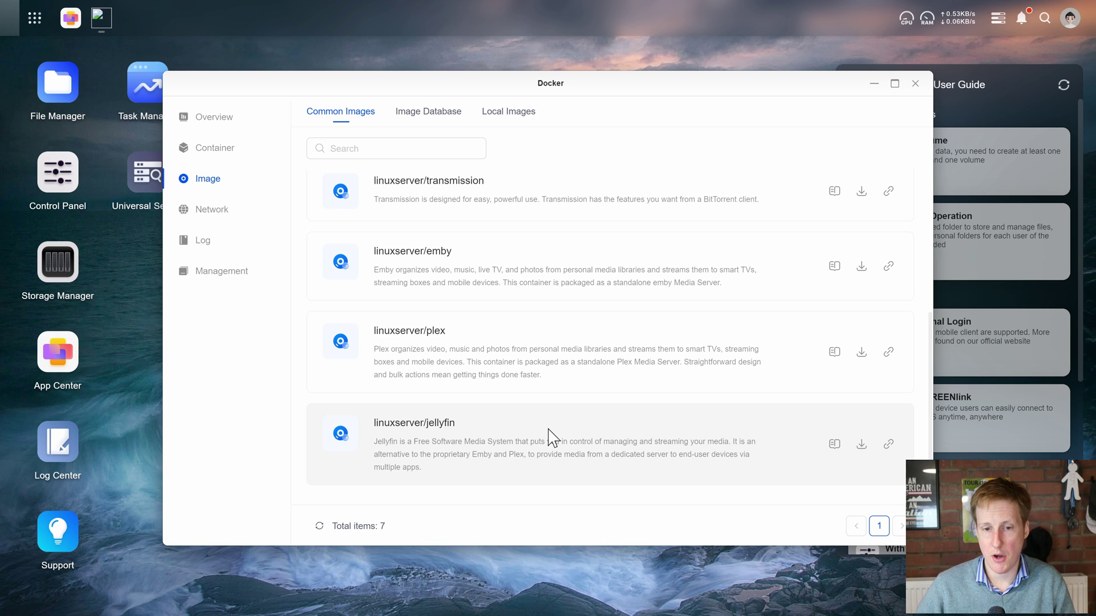
Download the latest linuxserver/jellyfin image with the version left blank and check it under Local Images
{"action": "left_click", "coordinate": [861, 445]}
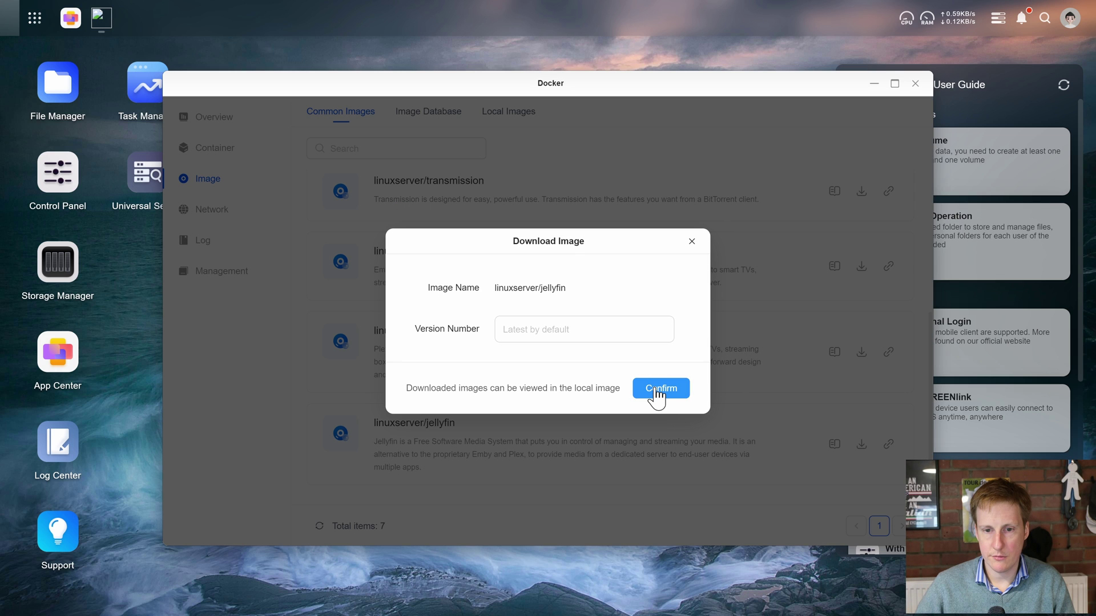
{"action": "left_click", "coordinate": [572, 336]}
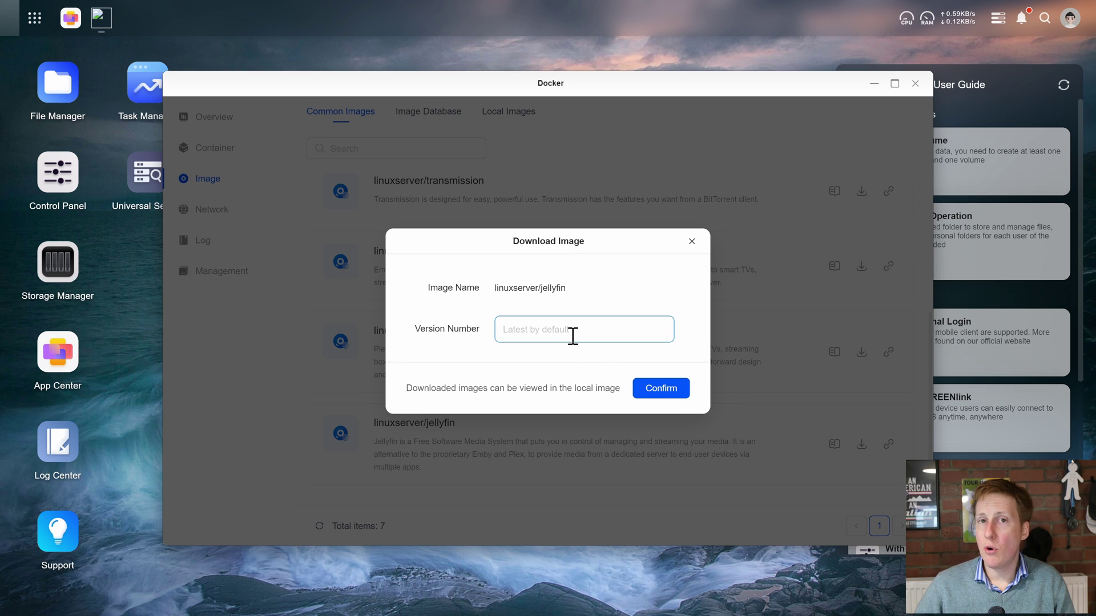
{"action": "left_click", "coordinate": [655, 390]}
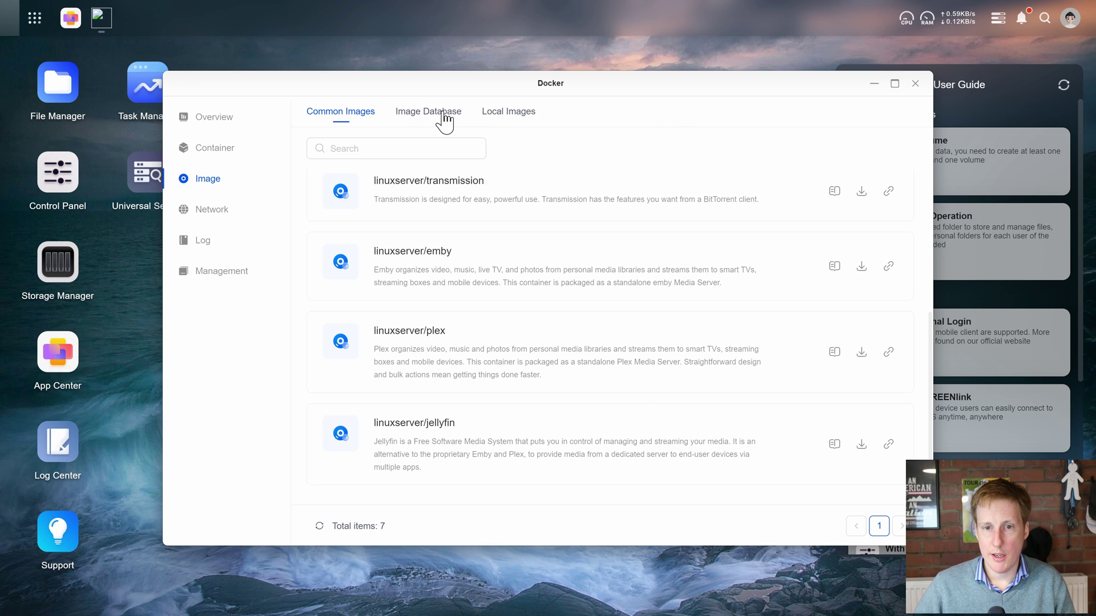
{"action": "left_click", "coordinate": [488, 118]}
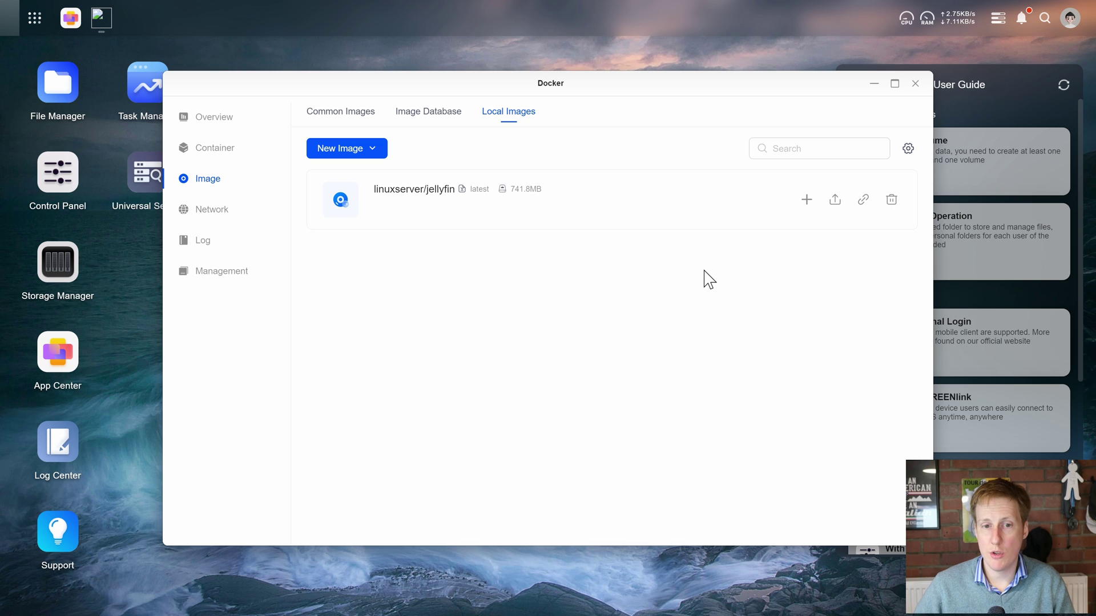
{"action": "left_click", "coordinate": [356, 118]}
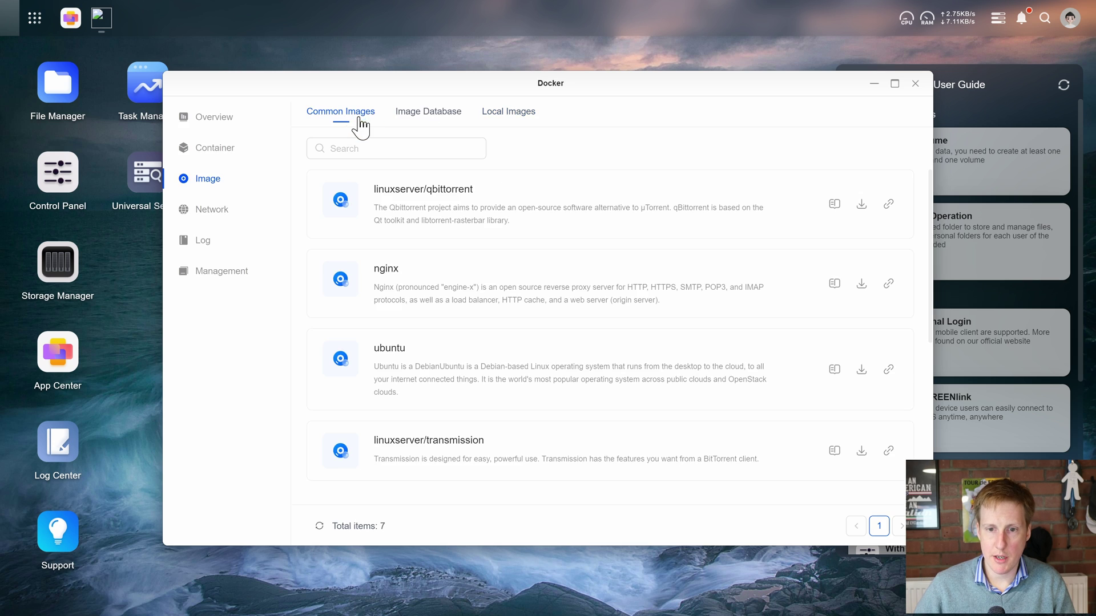
Search for crowdsec in Common Images, then again in the Image Database
{"action": "left_click", "coordinate": [366, 148]}
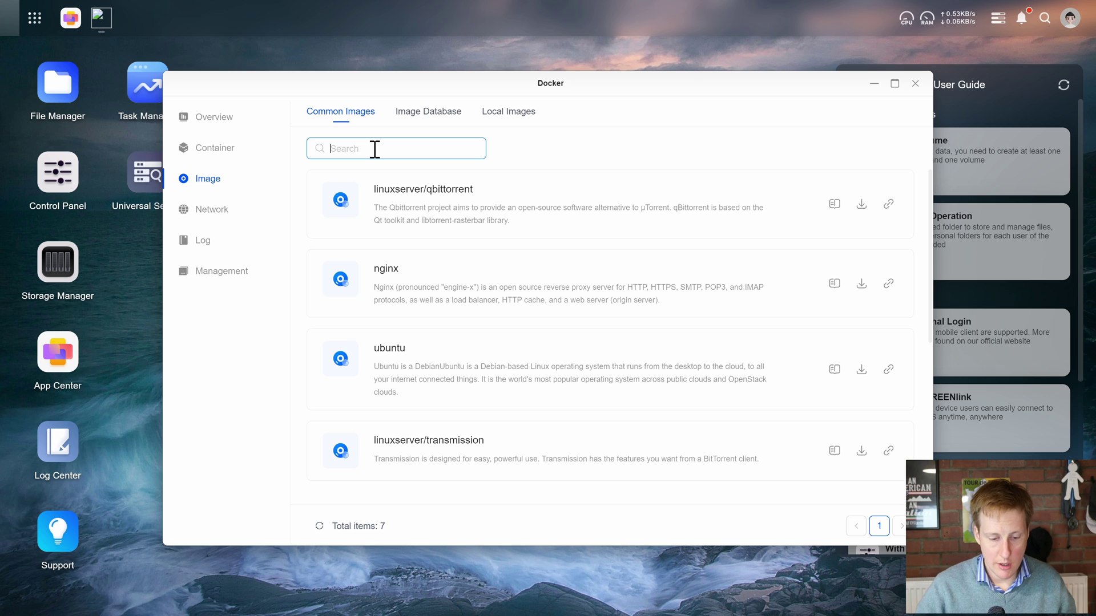
{"action": "type", "text": "crow"}
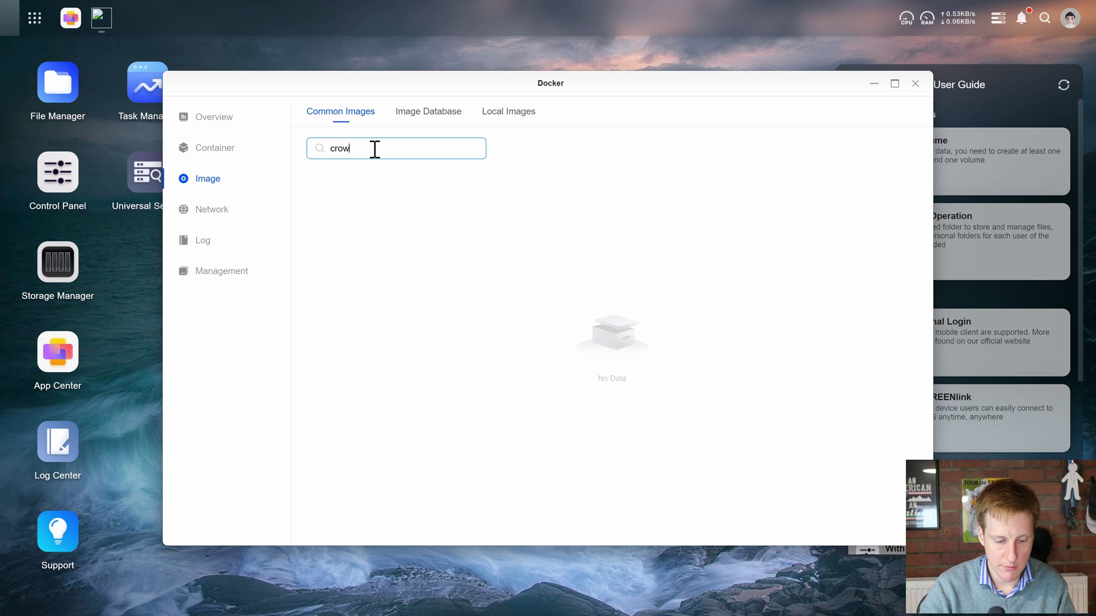
{"action": "type", "text": "dsec"}
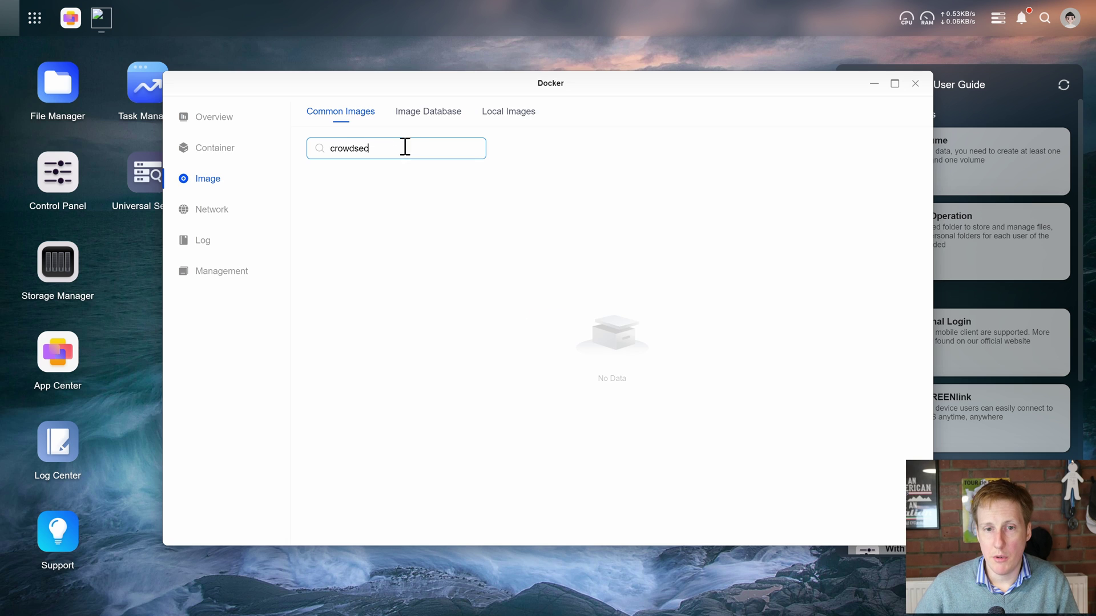
{"action": "left_click", "coordinate": [435, 115]}
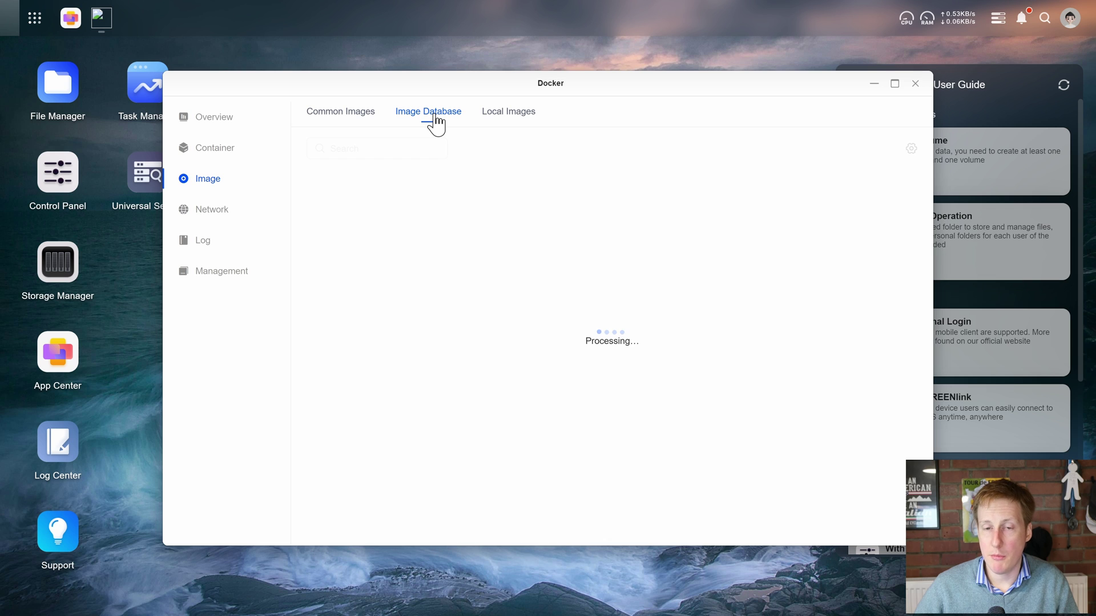
{"action": "left_click", "coordinate": [378, 147]}
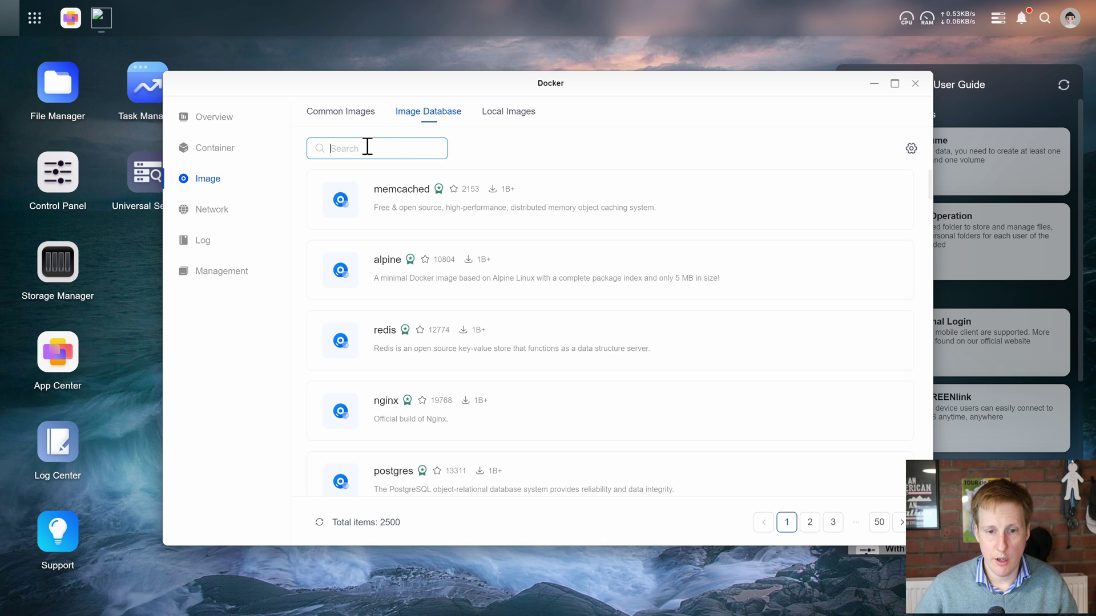
{"action": "type", "text": "crowdsec"}
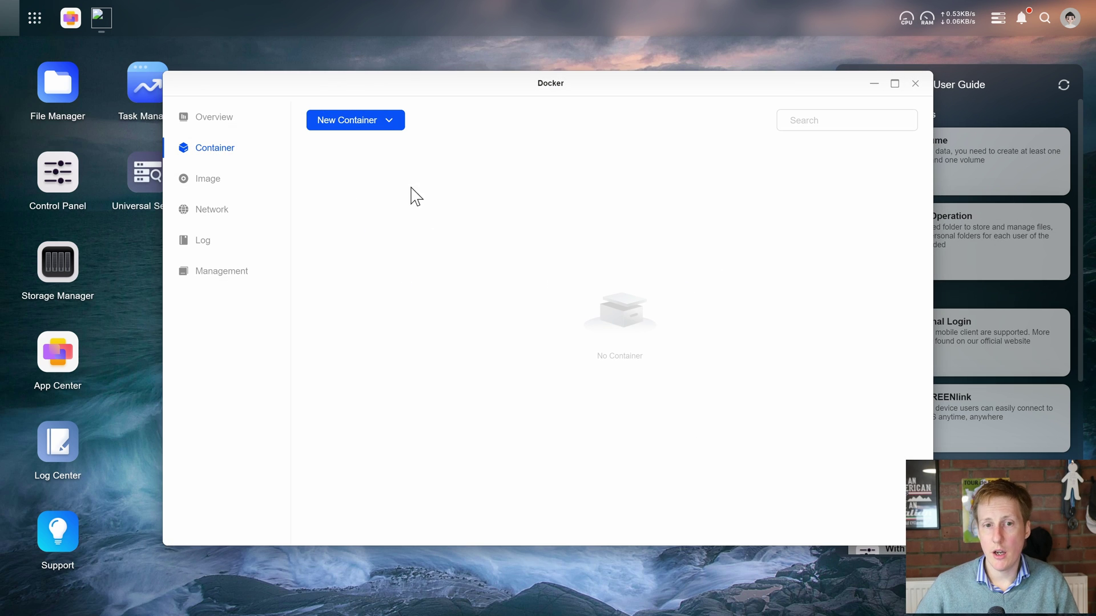
Start creating a container manually from the linuxserver/jellyfin:latest image
{"action": "left_click", "coordinate": [376, 136]}
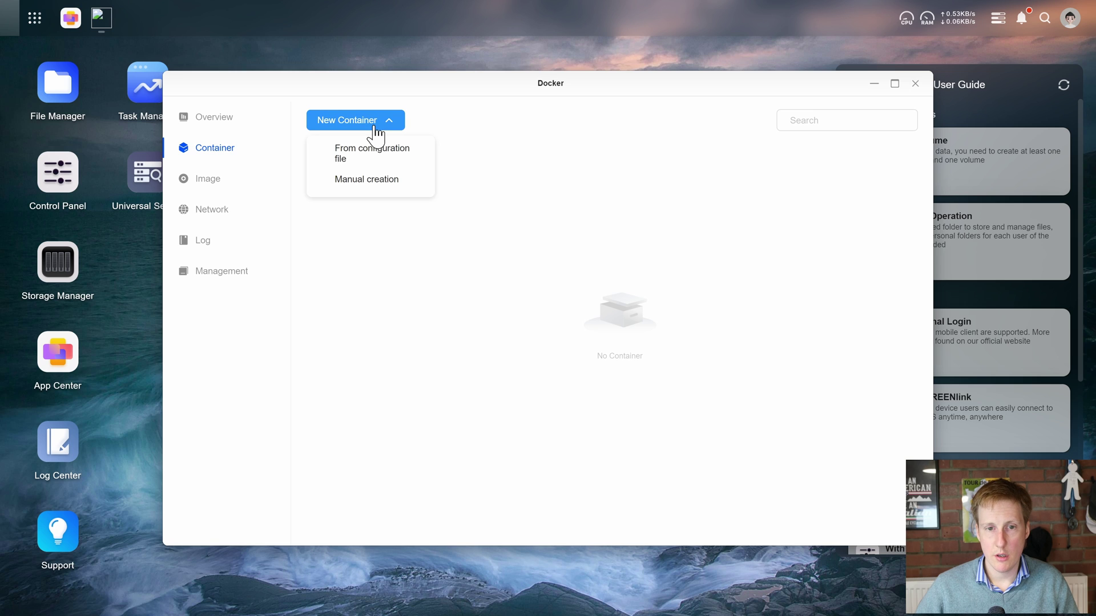
{"action": "left_click", "coordinate": [394, 180]}
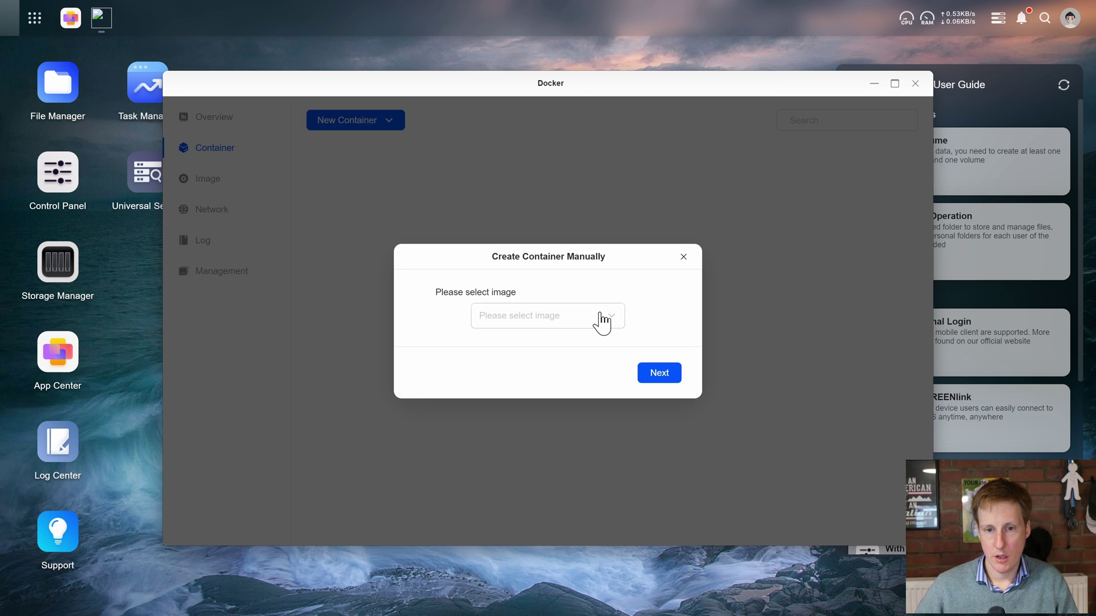
{"action": "left_click", "coordinate": [601, 322]}
{"action": "left_click", "coordinate": [587, 360]}
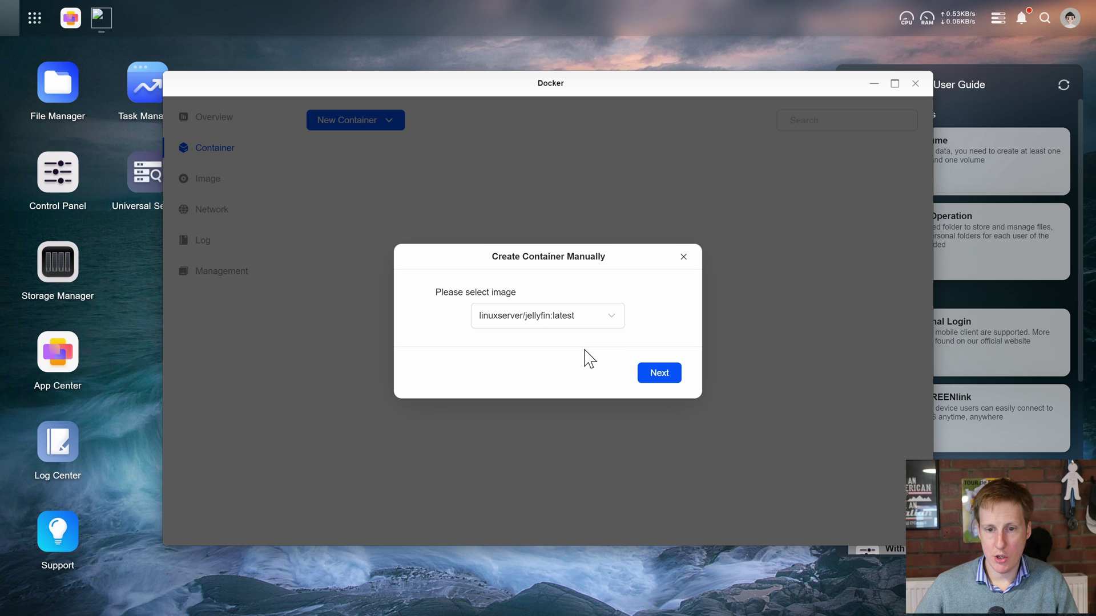
{"action": "left_click", "coordinate": [649, 375]}
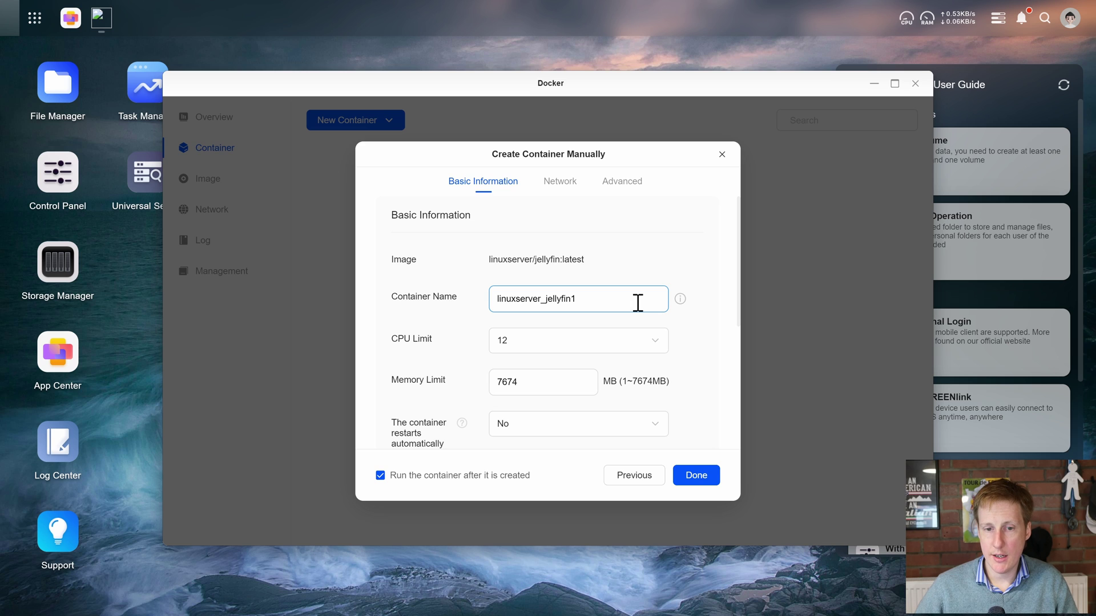
Set the container's CPU limit to 10 and memory limit to 2000 MB
{"action": "left_click", "coordinate": [539, 345]}
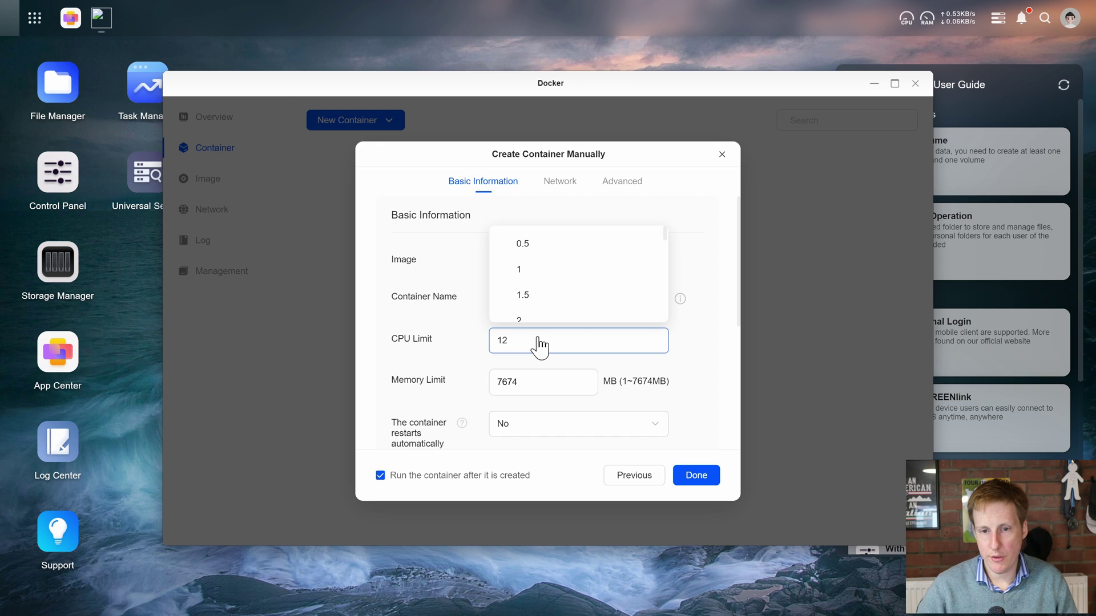
{"action": "scroll", "coordinate": [588, 292], "scroll_direction": "down", "scroll_amount": 2}
{"action": "scroll", "coordinate": [588, 292], "scroll_direction": "down", "scroll_amount": 6}
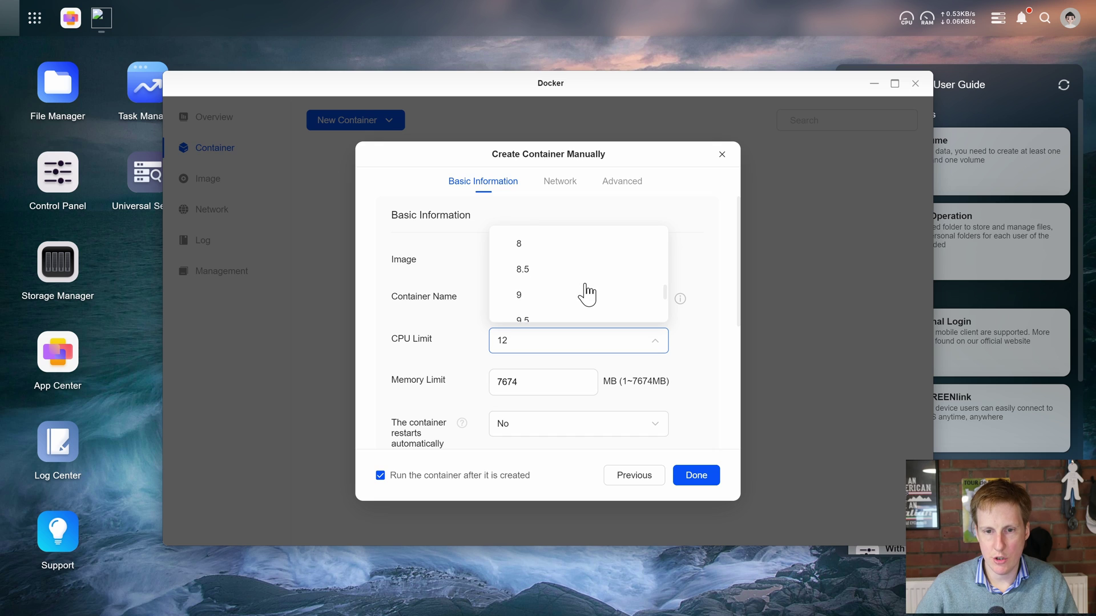
{"action": "left_click", "coordinate": [521, 303]}
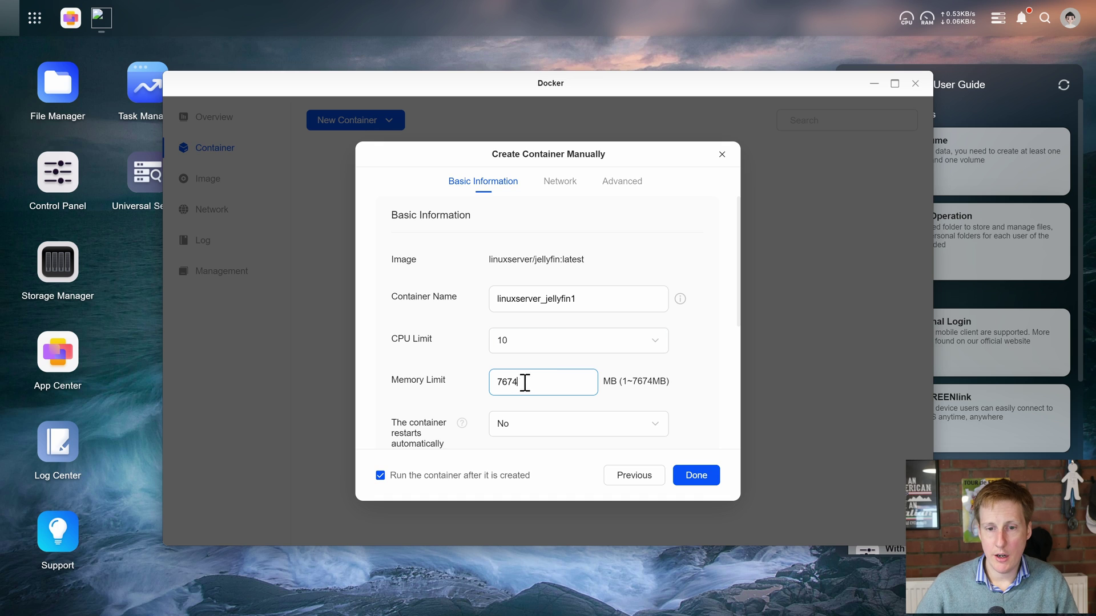
{"action": "left_click_drag", "start_coordinate": [523, 384], "coordinate": [484, 394]}
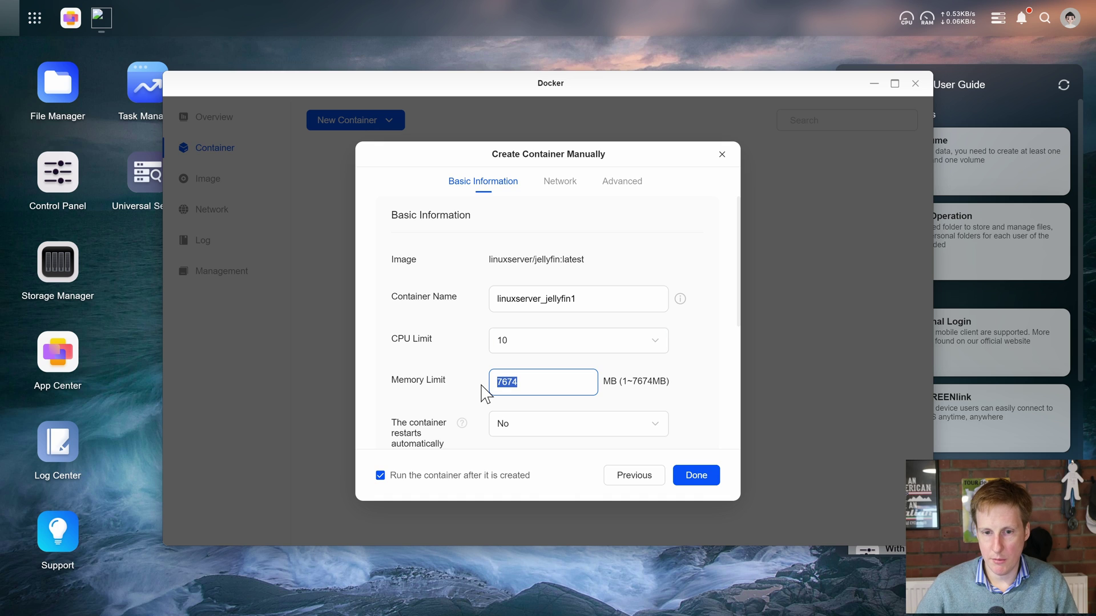
{"action": "type", "text": "2000"}
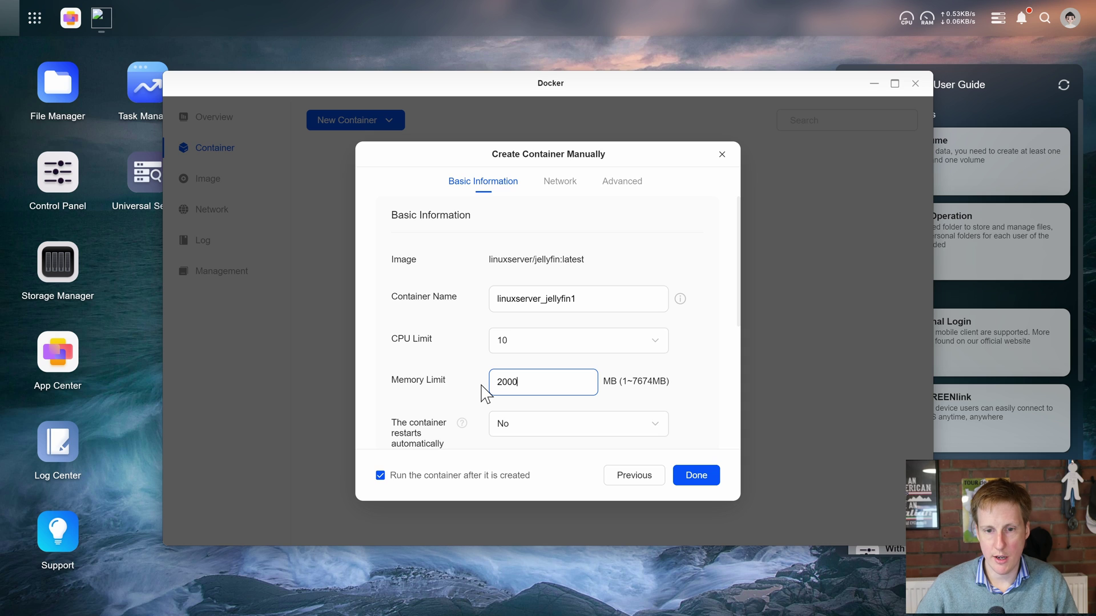
Set the container to restart automatically after abnormal shutdowns
{"action": "scroll", "coordinate": [489, 398], "scroll_direction": "down", "scroll_amount": 3}
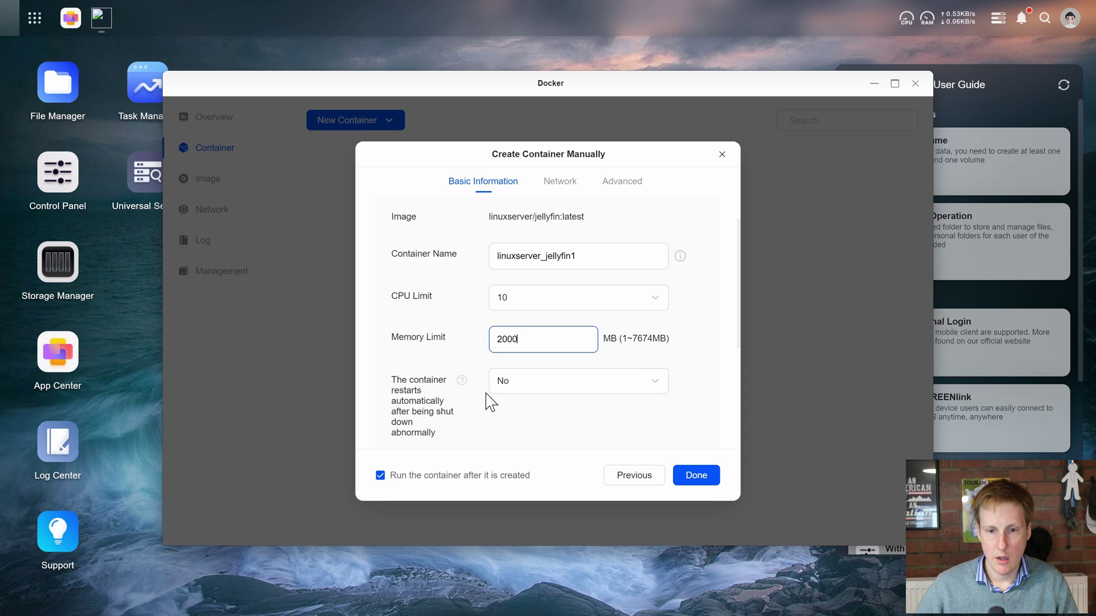
{"action": "left_click", "coordinate": [543, 342]}
{"action": "left_click", "coordinate": [538, 379]}
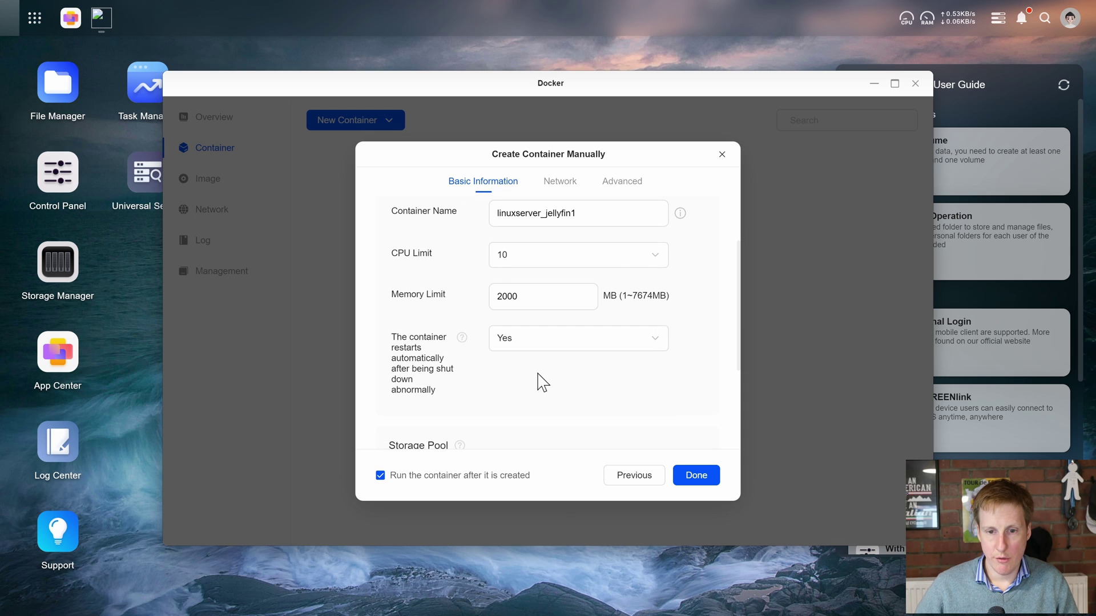
Add a read/write /films storage mapping and create the container
{"action": "scroll", "coordinate": [552, 385], "scroll_direction": "down", "scroll_amount": 3}
{"action": "scroll", "coordinate": [552, 385], "scroll_direction": "down", "scroll_amount": 2}
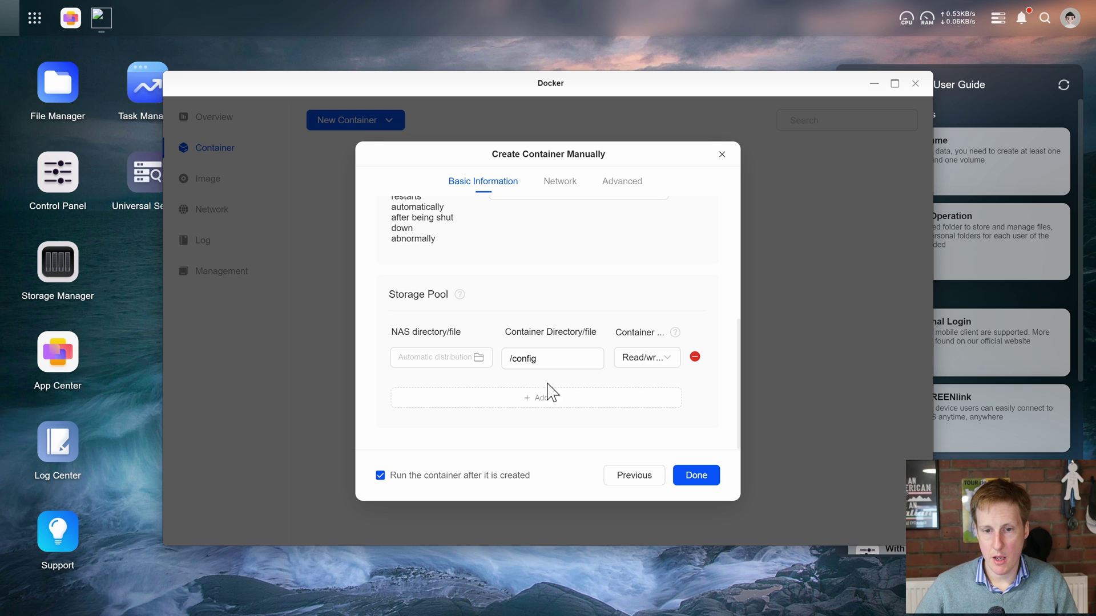
{"action": "left_click", "coordinate": [534, 400]}
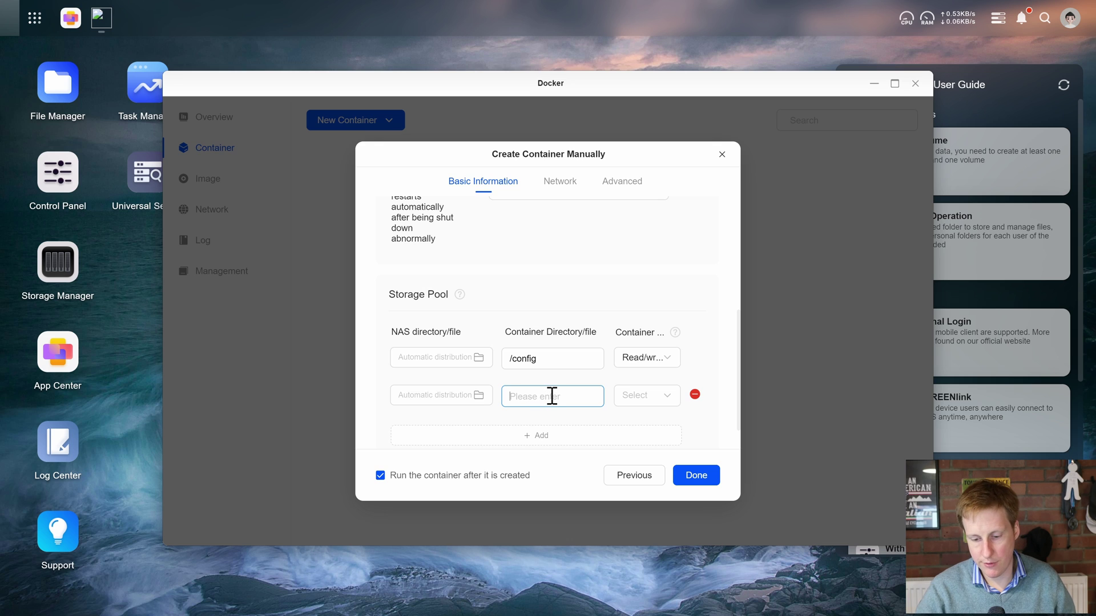
{"action": "type", "text": "/films"}
{"action": "left_click", "coordinate": [649, 401]}
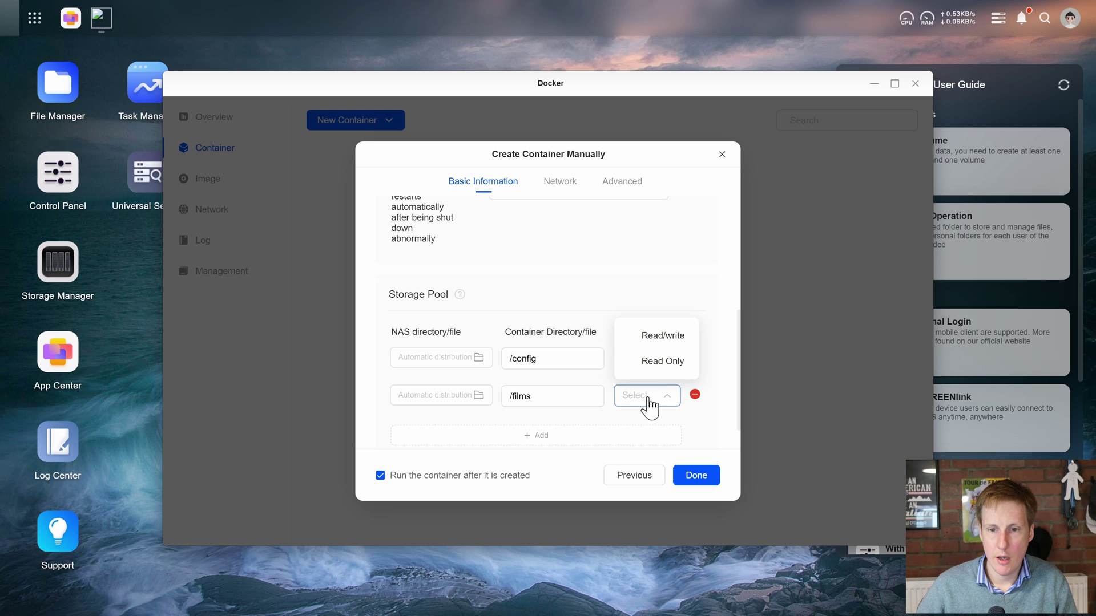
{"action": "left_click", "coordinate": [664, 341]}
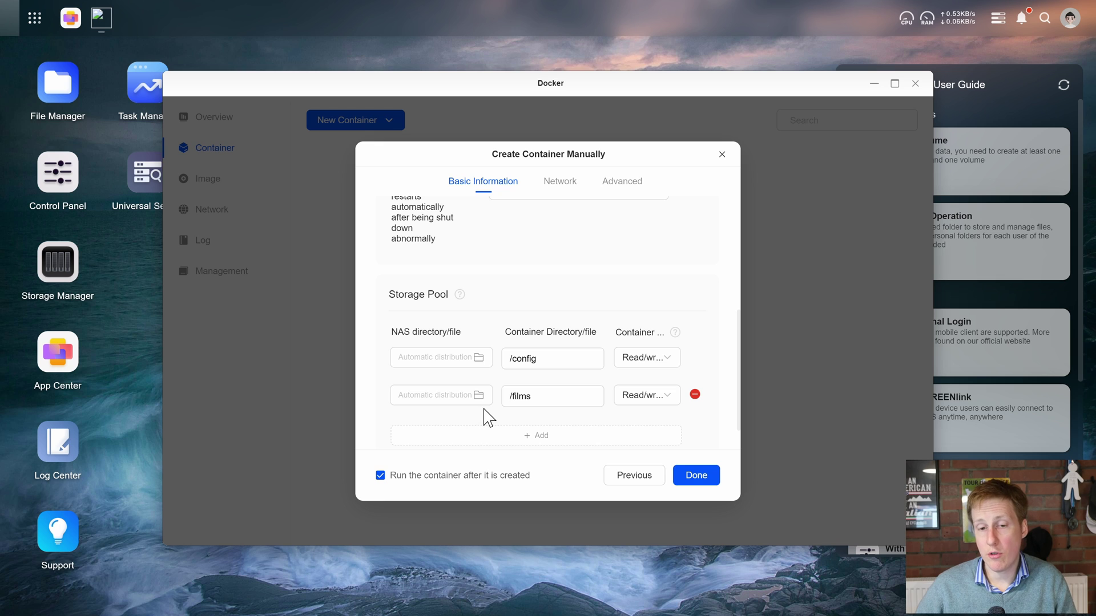
{"action": "left_click", "coordinate": [695, 476]}
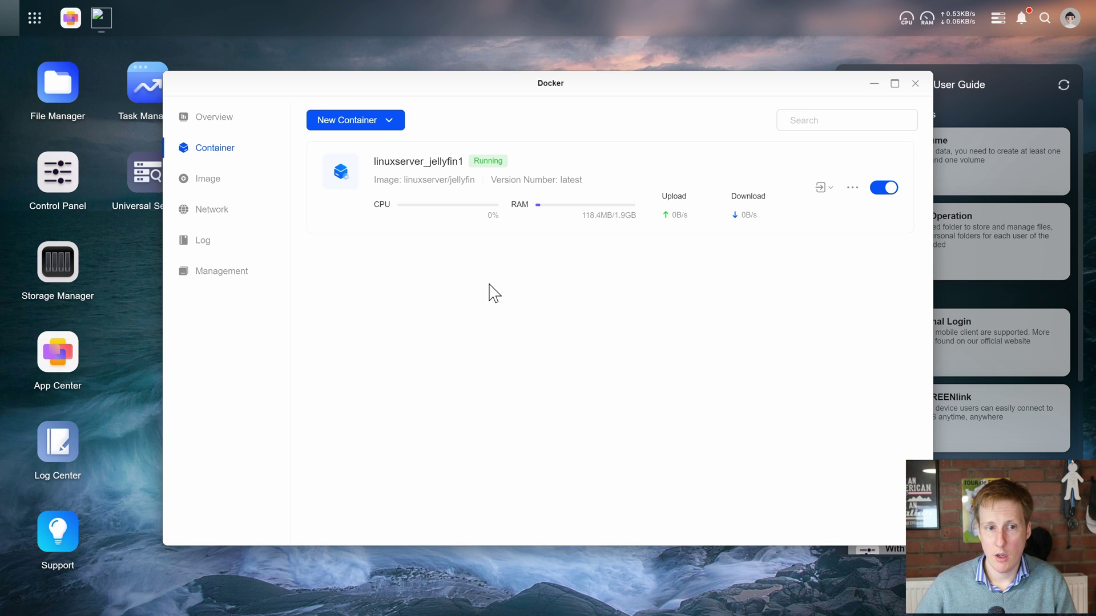
Verify in File Manager that docker/linuxserver_jellyfin1 contains config and films folders, then close it
{"action": "left_click", "coordinate": [63, 97]}
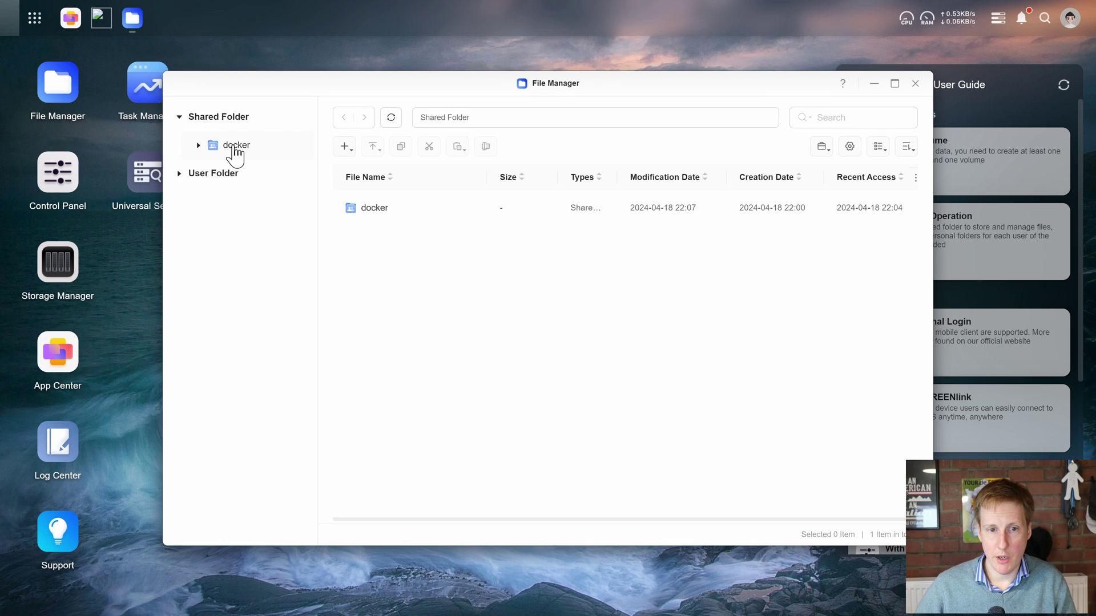
{"action": "left_click", "coordinate": [235, 146]}
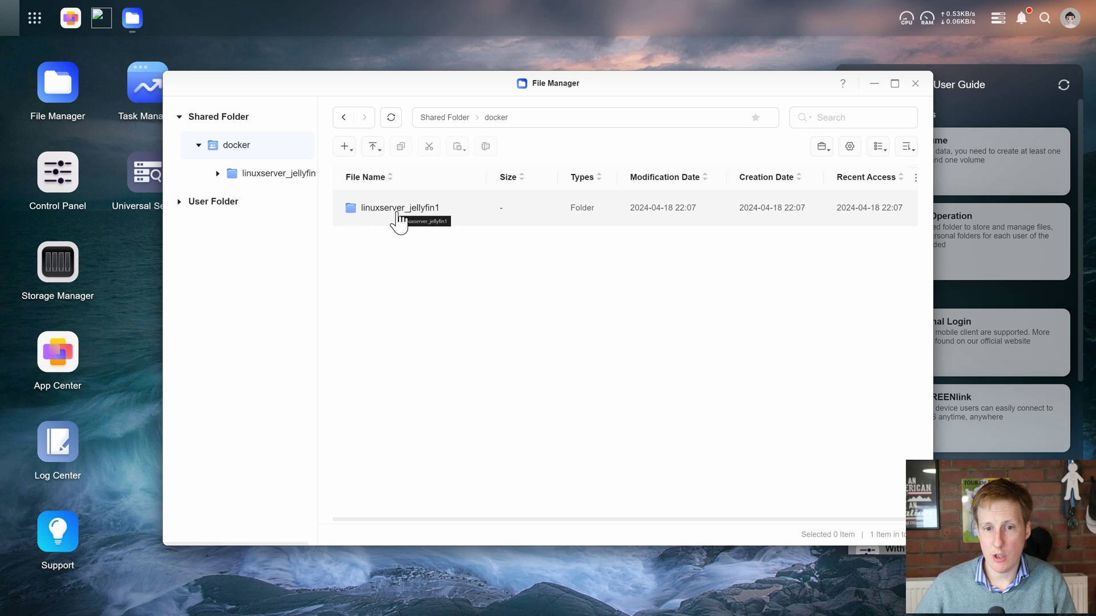
{"action": "double_click", "coordinate": [398, 212]}
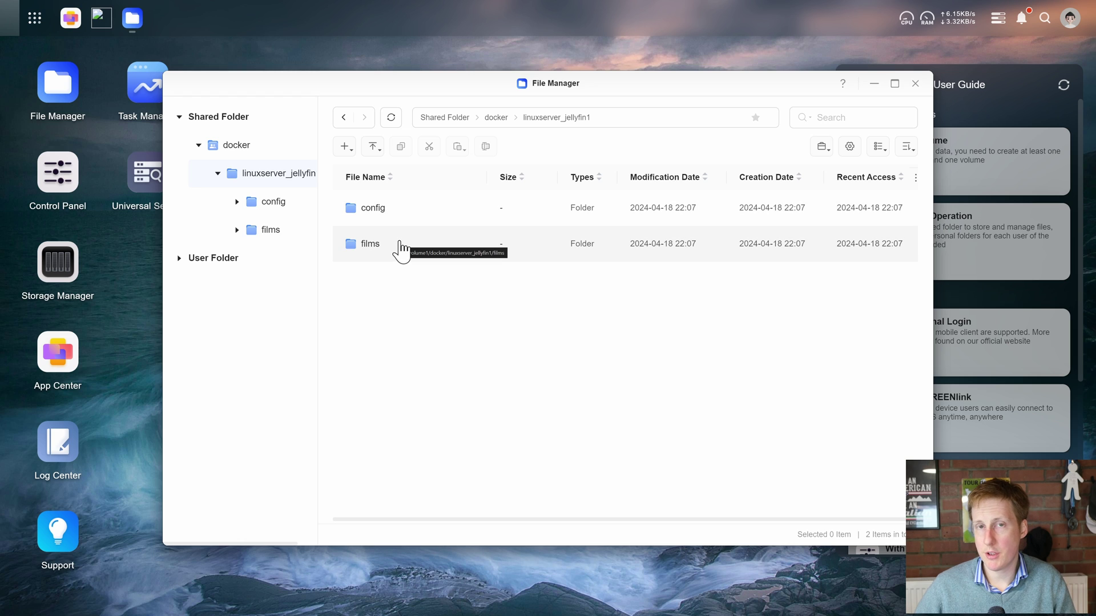
{"action": "left_click", "coordinate": [915, 84]}
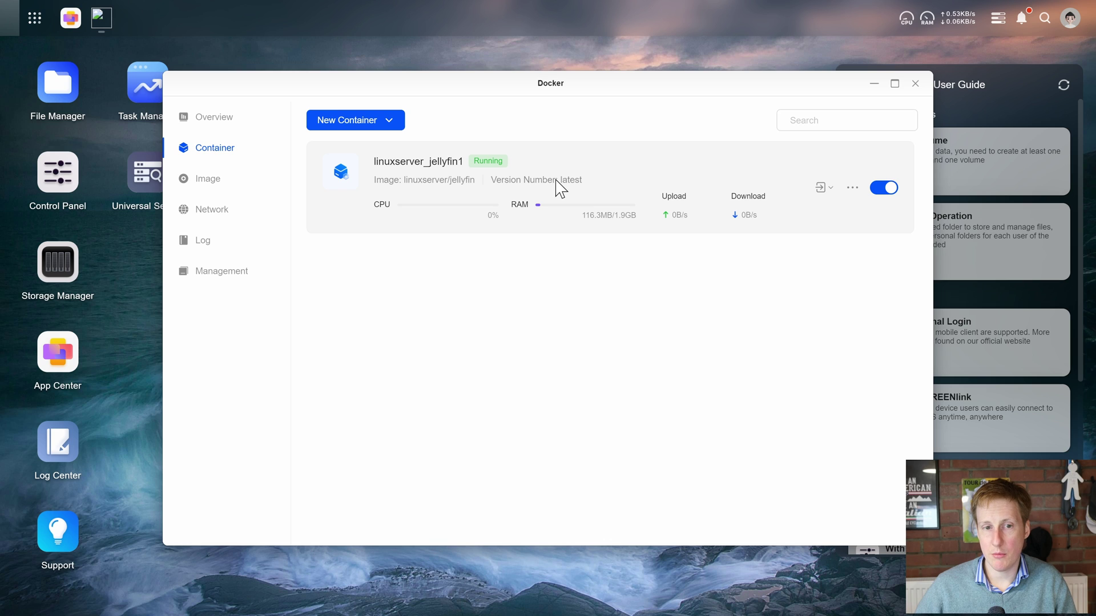
Load Jellyfin at 192.168.123.108:8096 in Chrome, retry after it's refused, and move the browser aside
{"action": "left_click", "coordinate": [852, 190]}
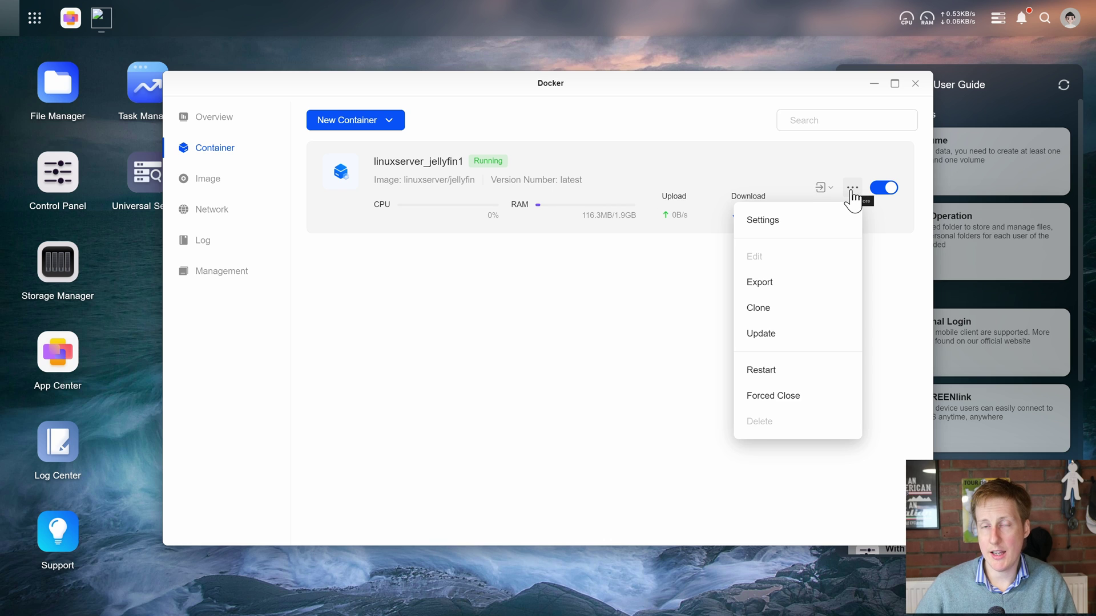
{"action": "left_click", "coordinate": [393, 451]}
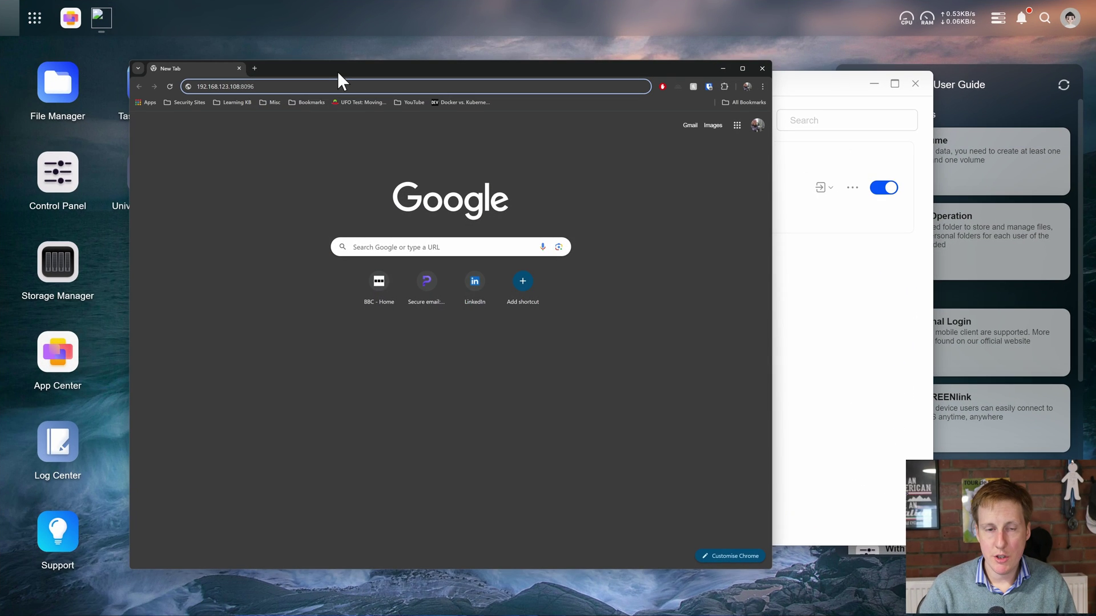
{"action": "key", "text": "Return"}
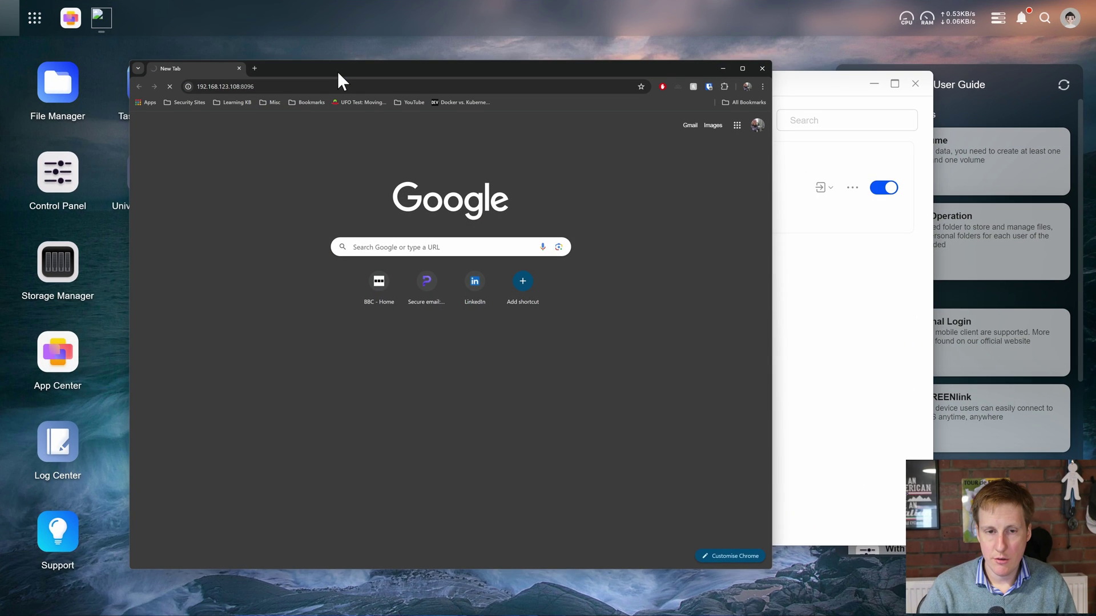
{"action": "key", "text": "F5"}
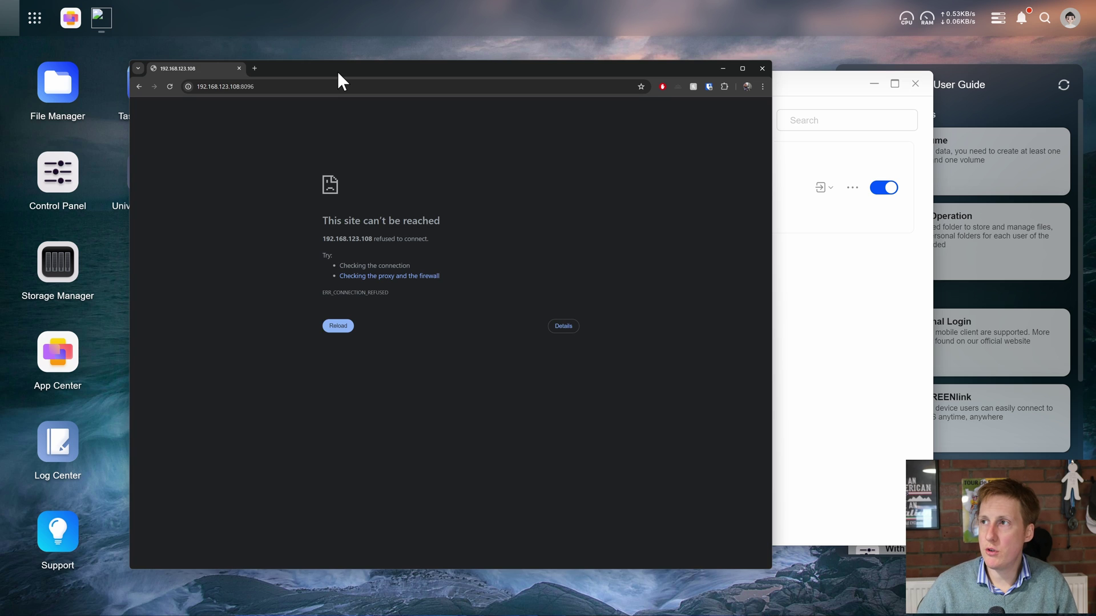
{"action": "left_click_drag", "start_coordinate": [348, 70], "coordinate": [0, 131]}
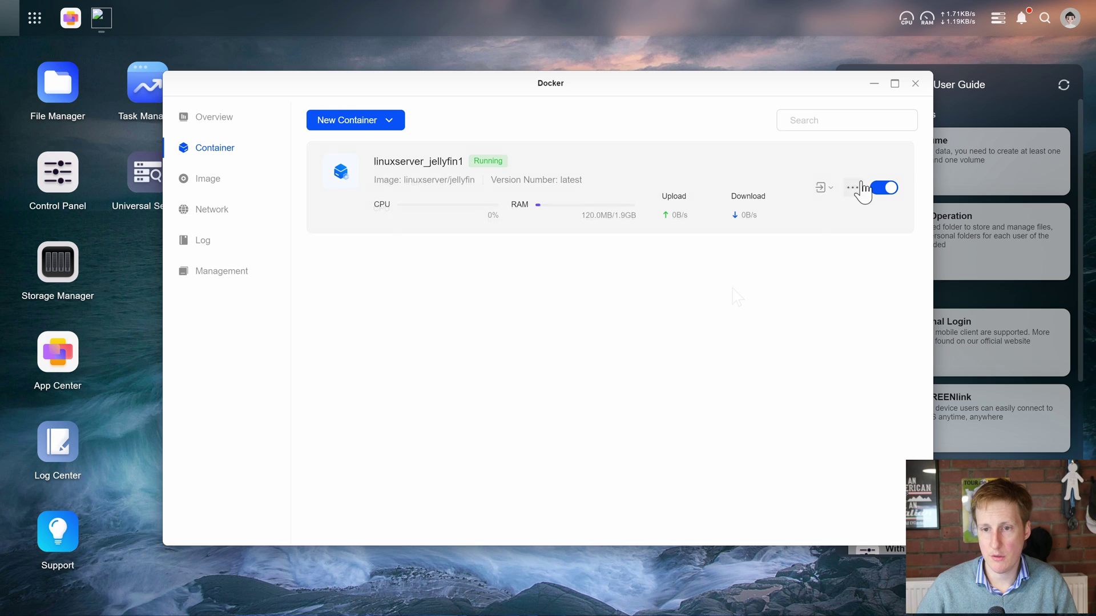
View the Jellyfin container's access URLs on ports 41287 and 43039, then open its actions list
{"action": "left_click", "coordinate": [830, 190]}
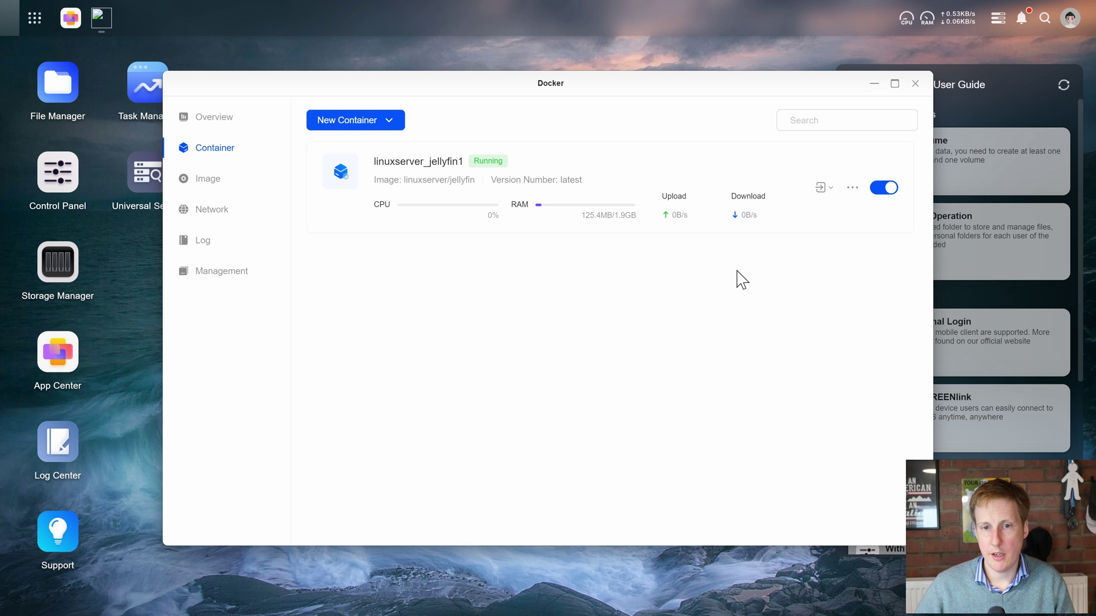
{"action": "left_click", "coordinate": [852, 188]}
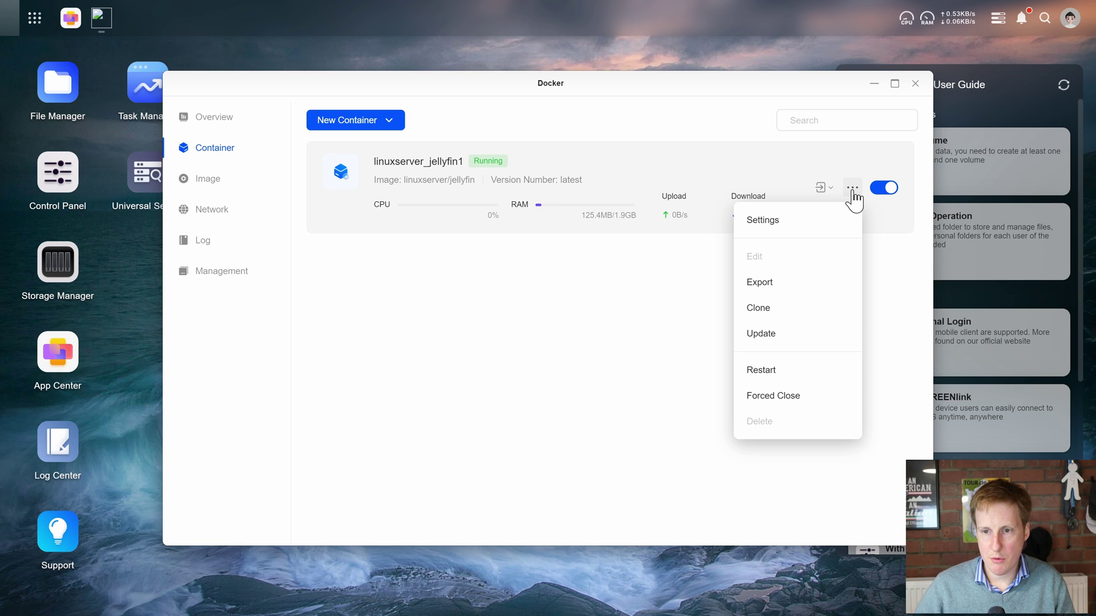
Open linuxserver_jellyfin1's Settings to see its read/write /films and /config mappings
{"action": "left_click", "coordinate": [847, 194]}
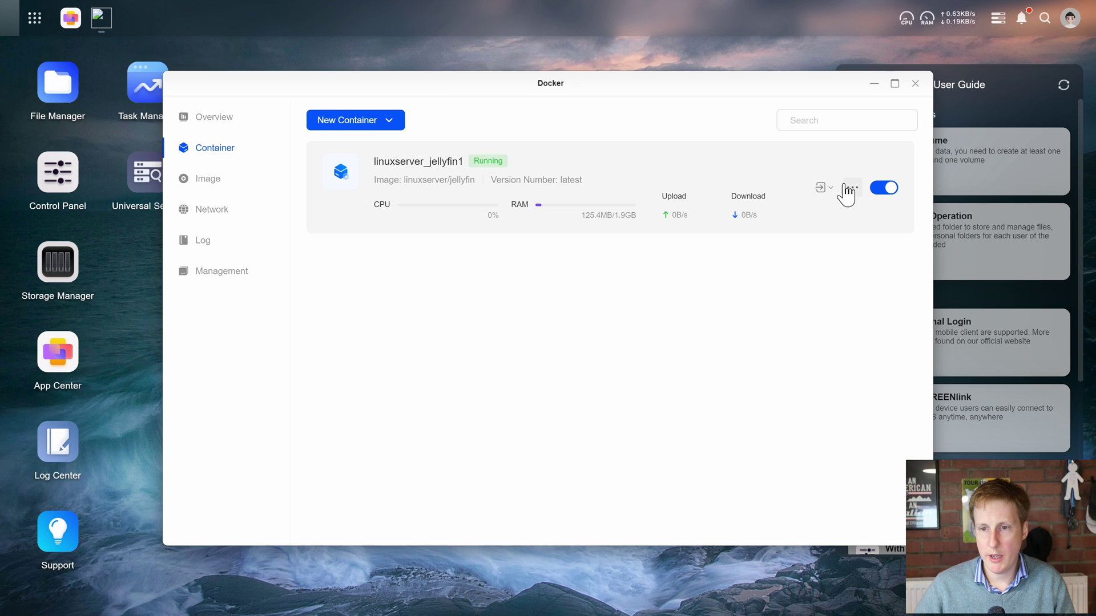
{"action": "left_click", "coordinate": [844, 188]}
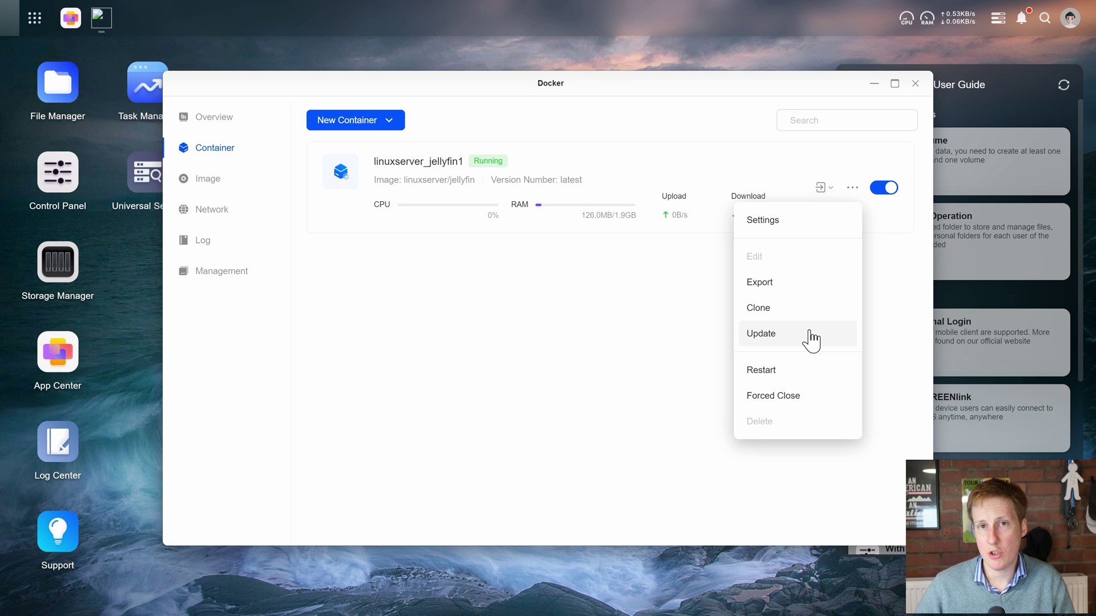
{"action": "left_click", "coordinate": [796, 231]}
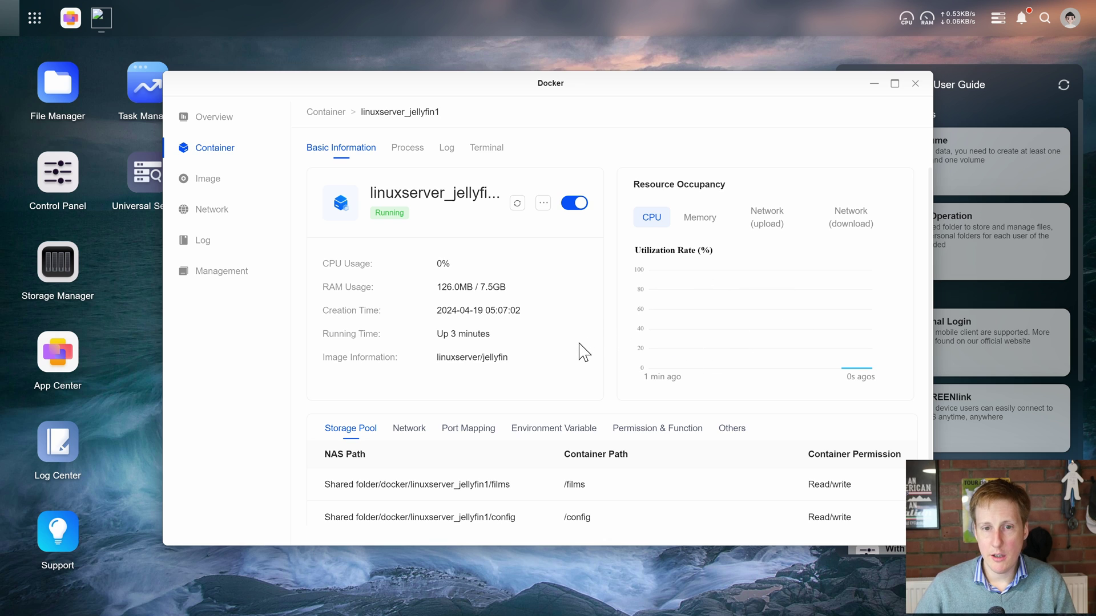
Review the linuxserver_jellyfin1 container's process list and log output, ending on its Terminal page
{"action": "left_click", "coordinate": [407, 150]}
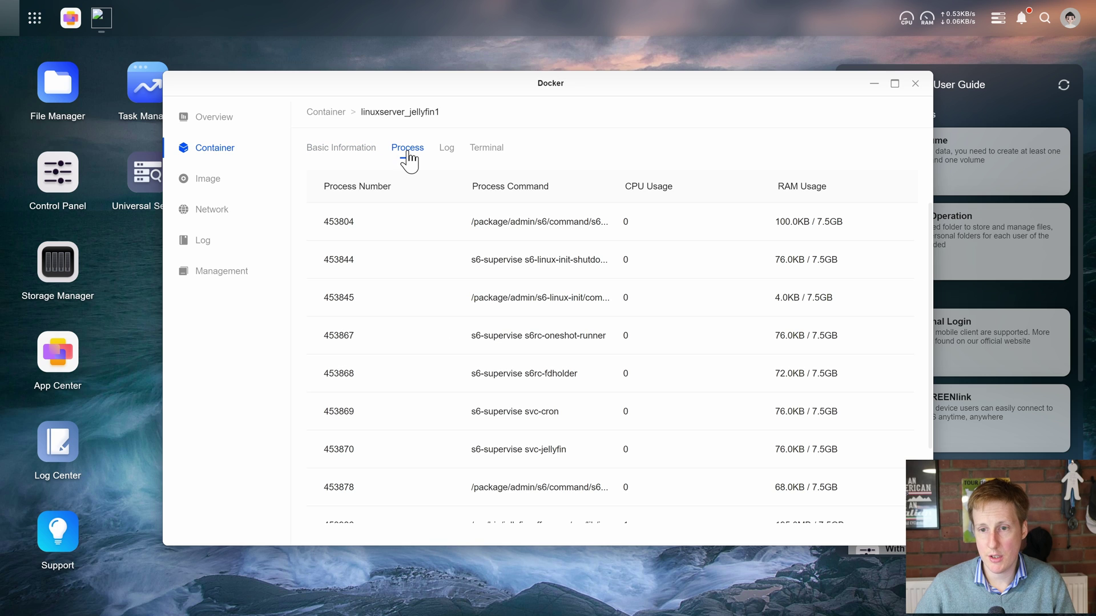
{"action": "left_click", "coordinate": [445, 152]}
{"action": "scroll", "coordinate": [447, 289], "scroll_direction": "down", "scroll_amount": 10}
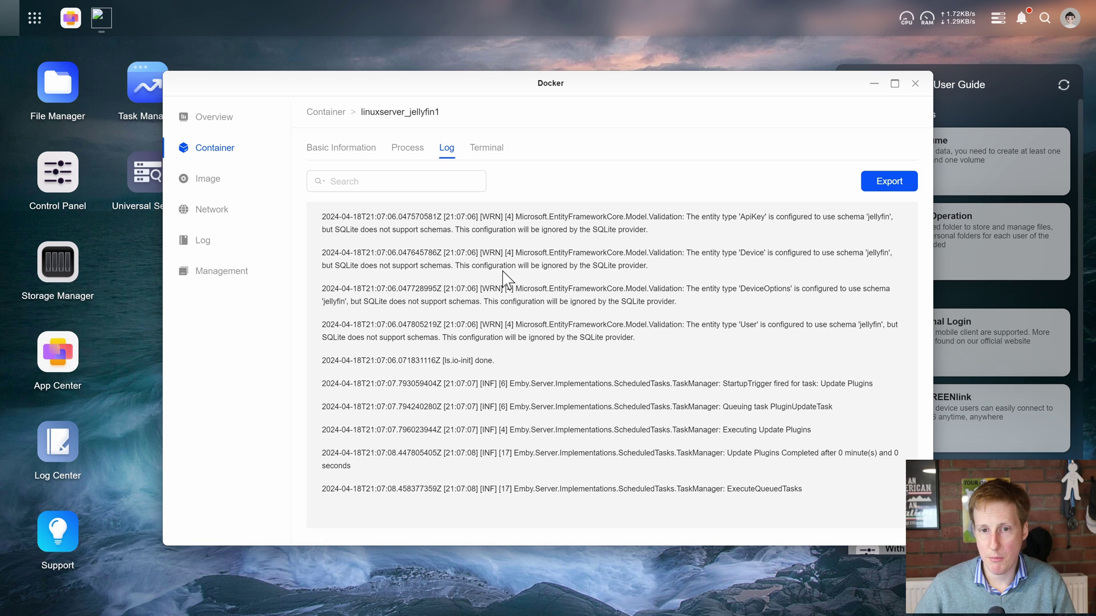
{"action": "left_click", "coordinate": [489, 155]}
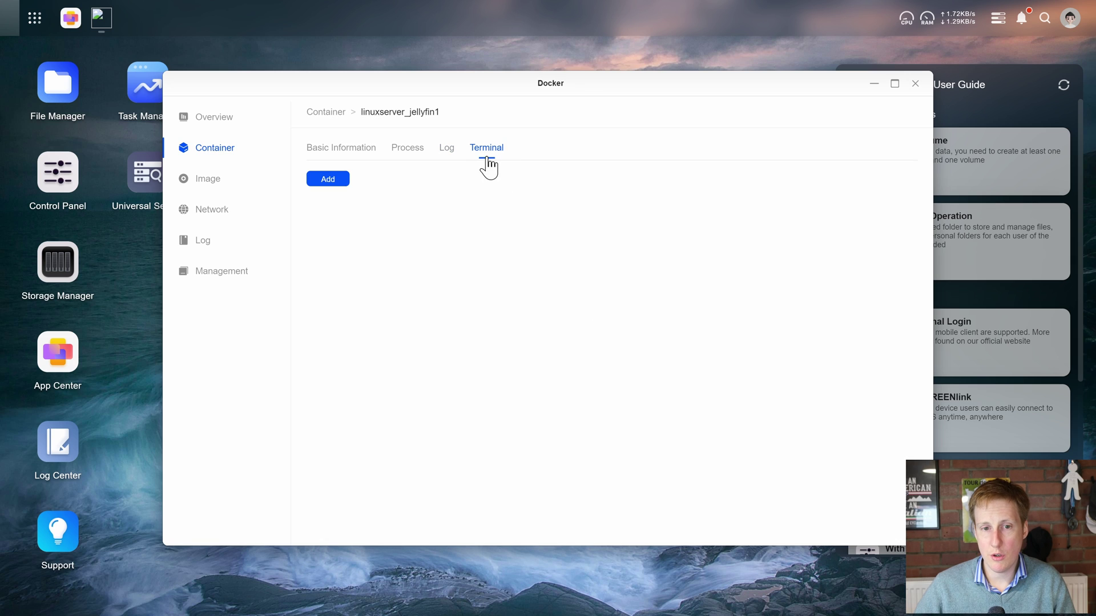
Try a /bin/bash terminal session, then add a new session with the command changed to /bin/sh
{"action": "left_click", "coordinate": [327, 179]}
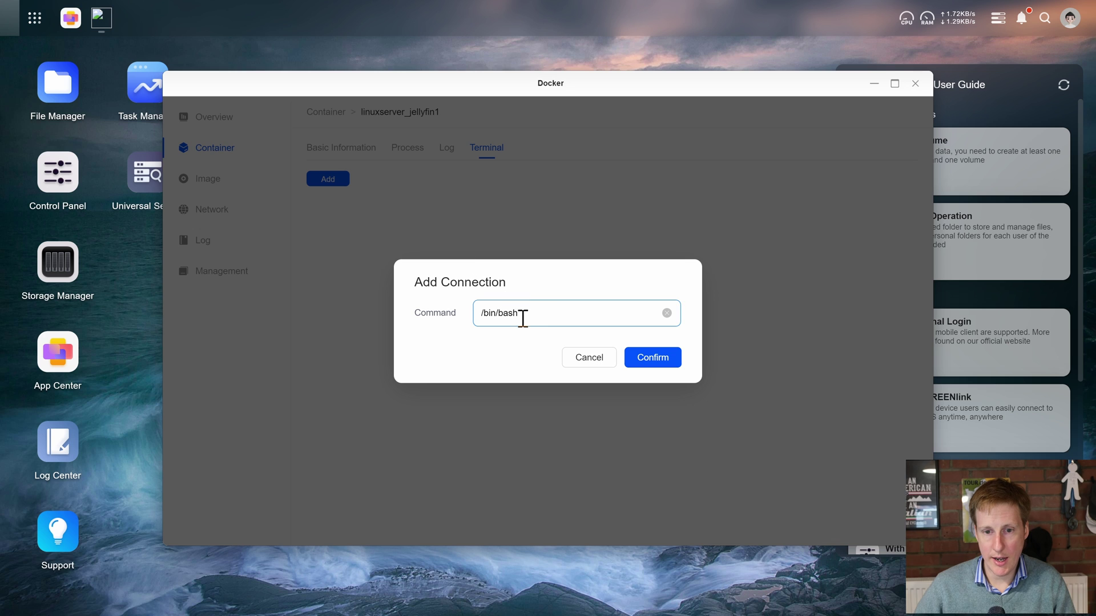
{"action": "left_click", "coordinate": [651, 365]}
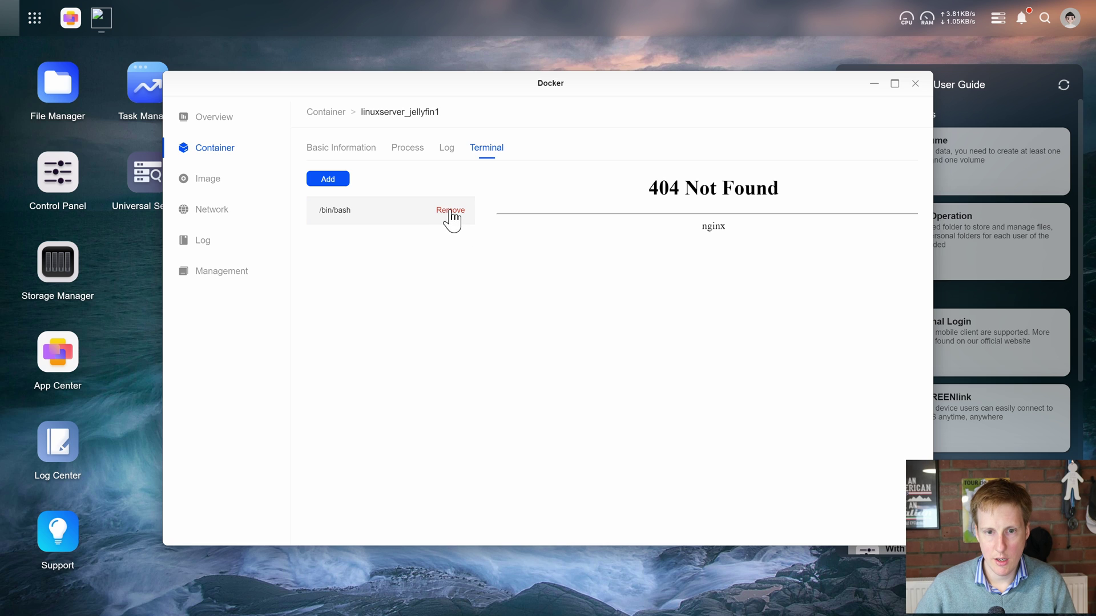
{"action": "left_click", "coordinate": [337, 183]}
{"action": "left_click", "coordinate": [543, 312]}
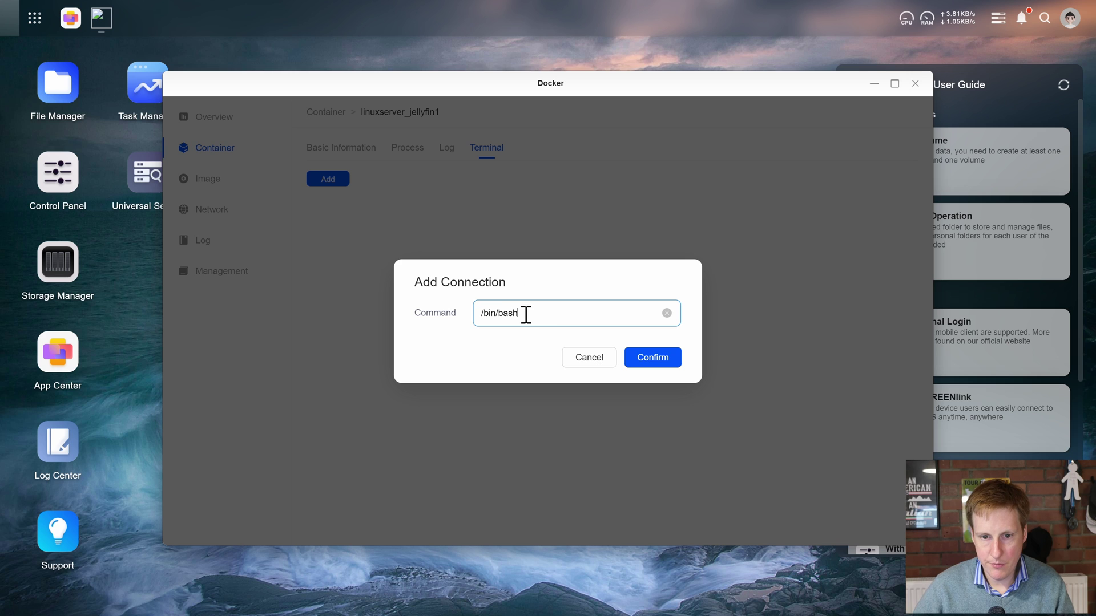
{"action": "left_click_drag", "start_coordinate": [523, 315], "coordinate": [502, 315]}
{"action": "type", "text": "sh"}
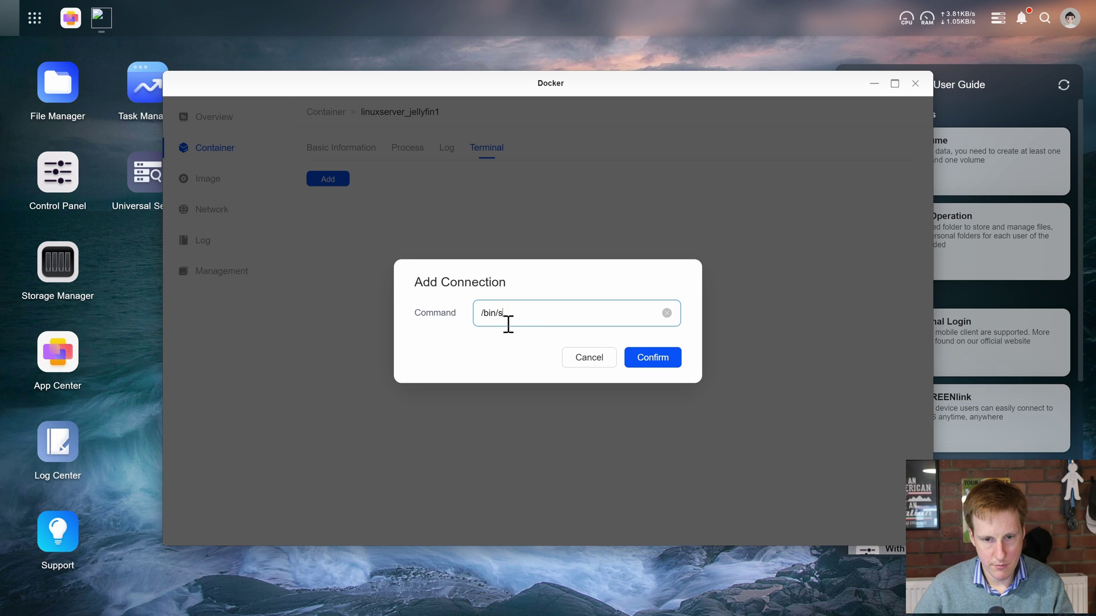
{"action": "left_click", "coordinate": [643, 360]}
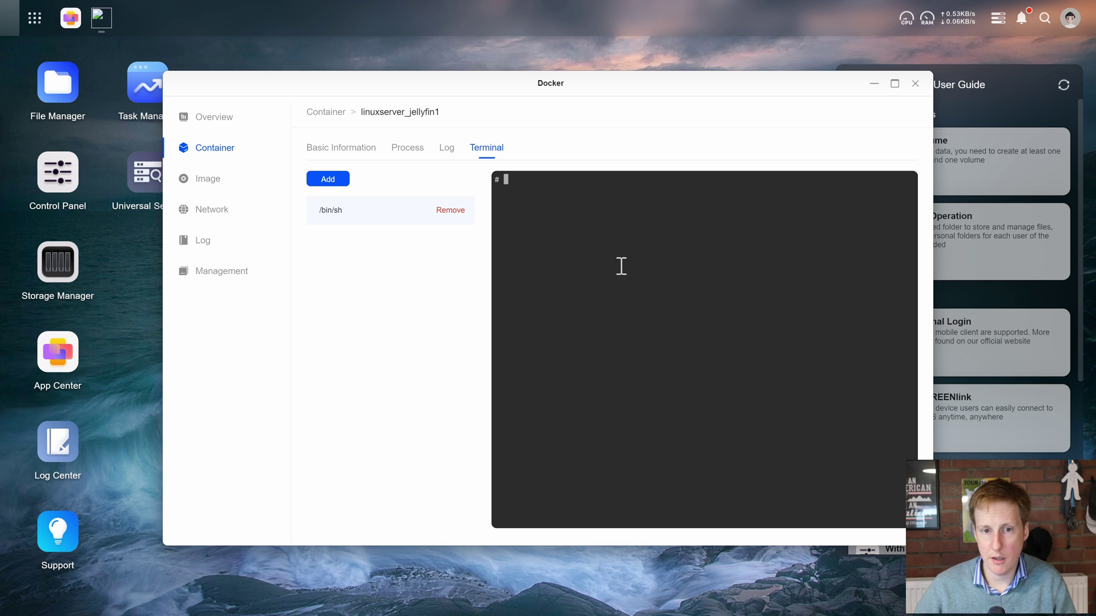
Show linuxserver_jellyfin1's network and port mappings: NAS 41287 to 8096 and 43039 to 8920, TCP
{"action": "left_click", "coordinate": [348, 153]}
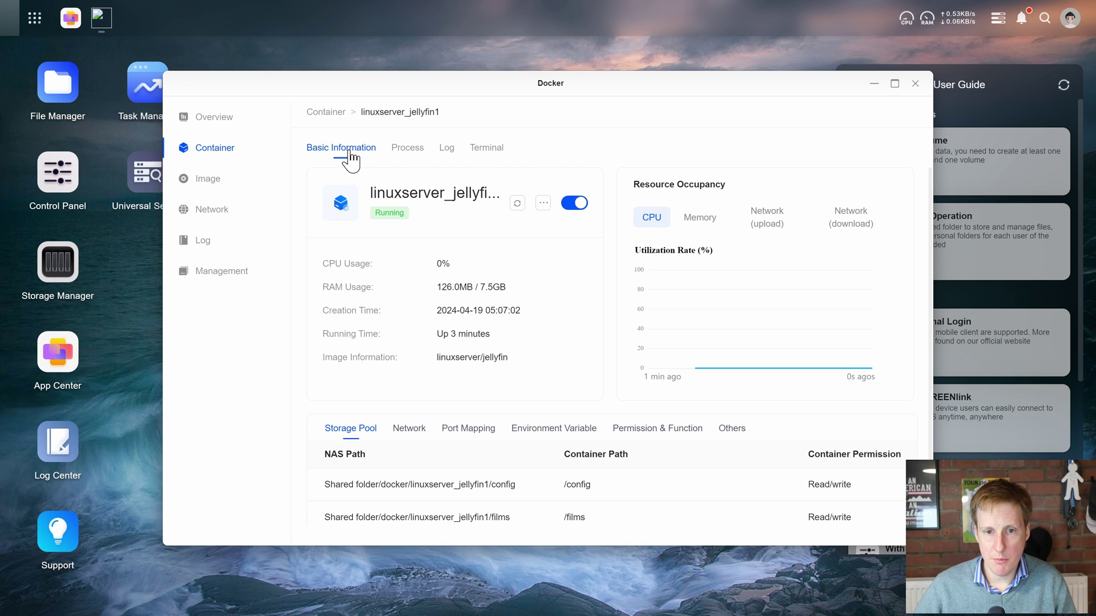
{"action": "scroll", "coordinate": [422, 369], "scroll_direction": "down", "scroll_amount": 1}
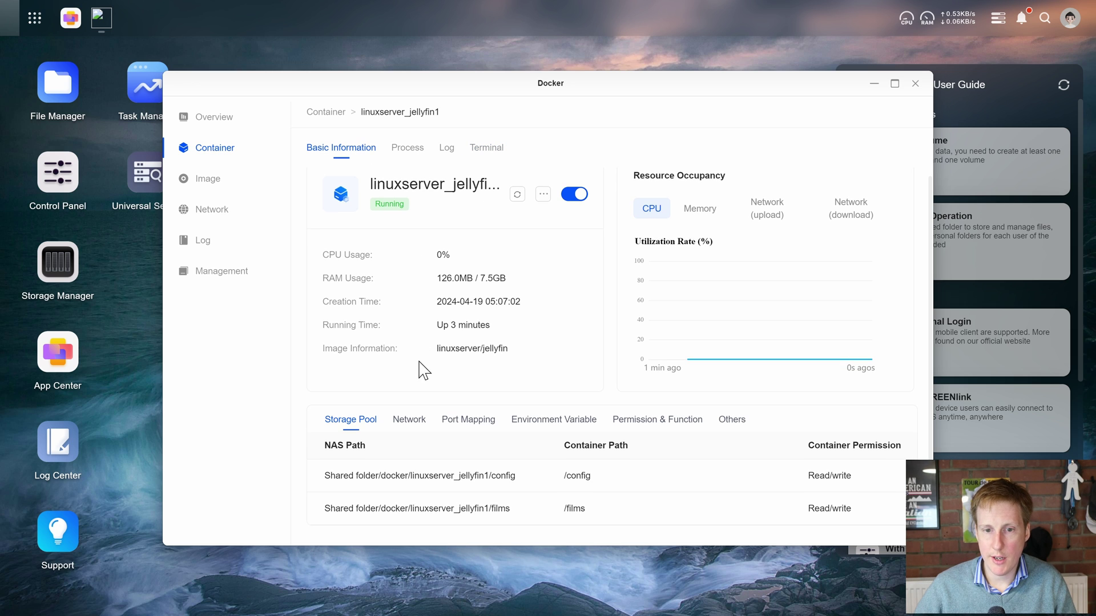
{"action": "left_click", "coordinate": [408, 424]}
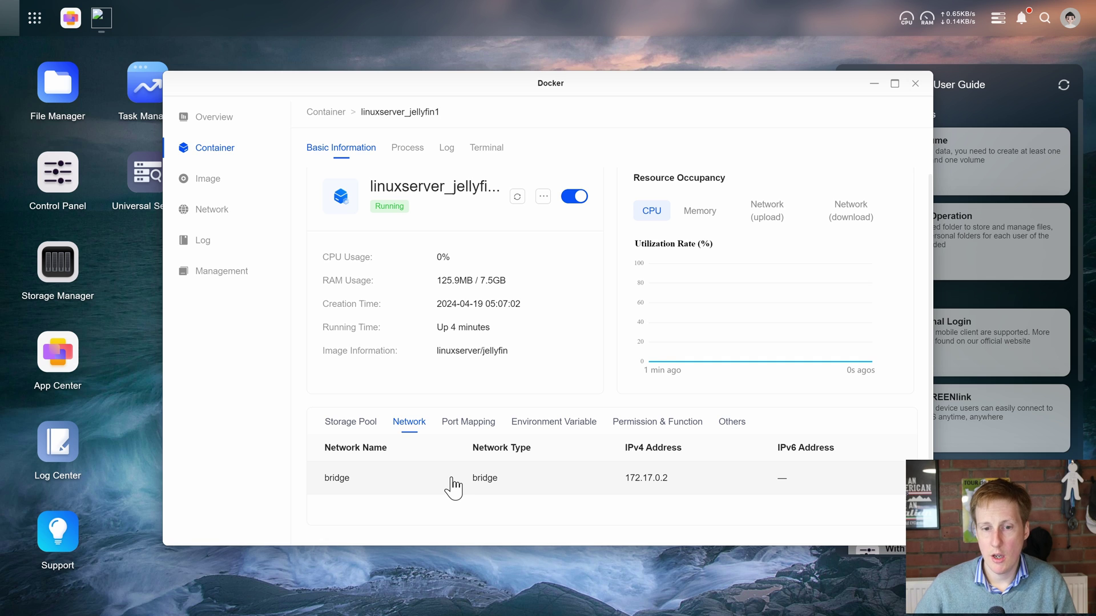
{"action": "left_click", "coordinate": [467, 426]}
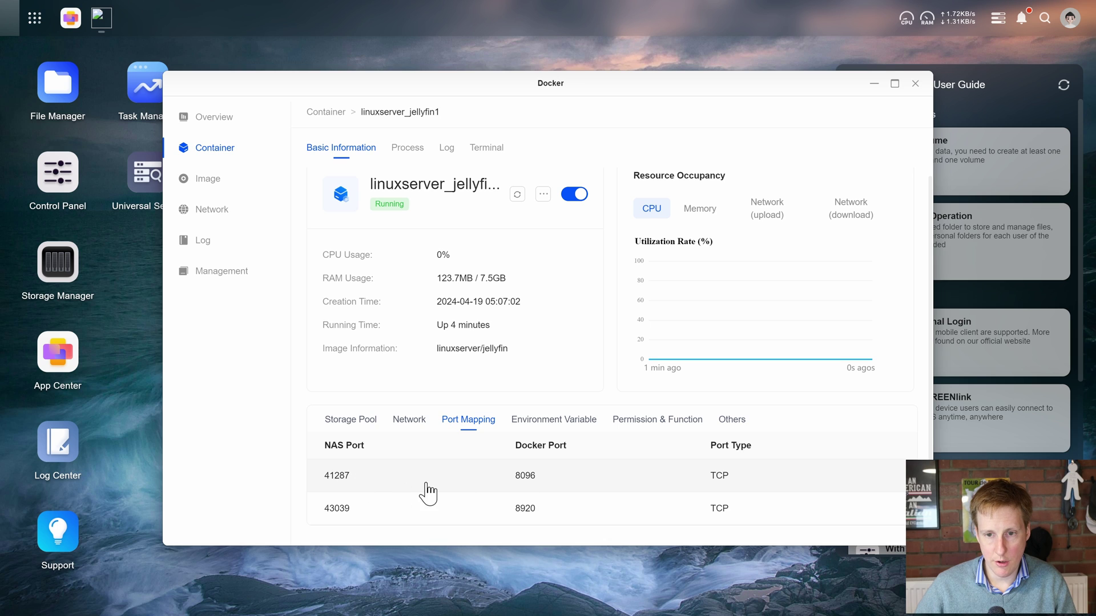
{"action": "left_click_drag", "start_coordinate": [528, 90], "coordinate": [469, 98]}
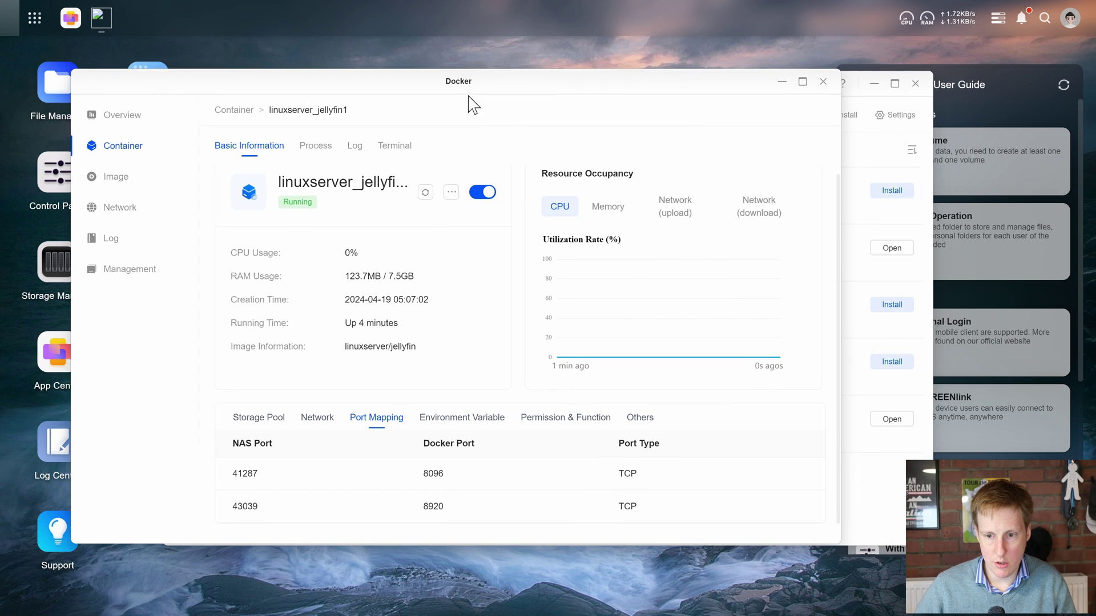
{"action": "left_click", "coordinate": [451, 192]}
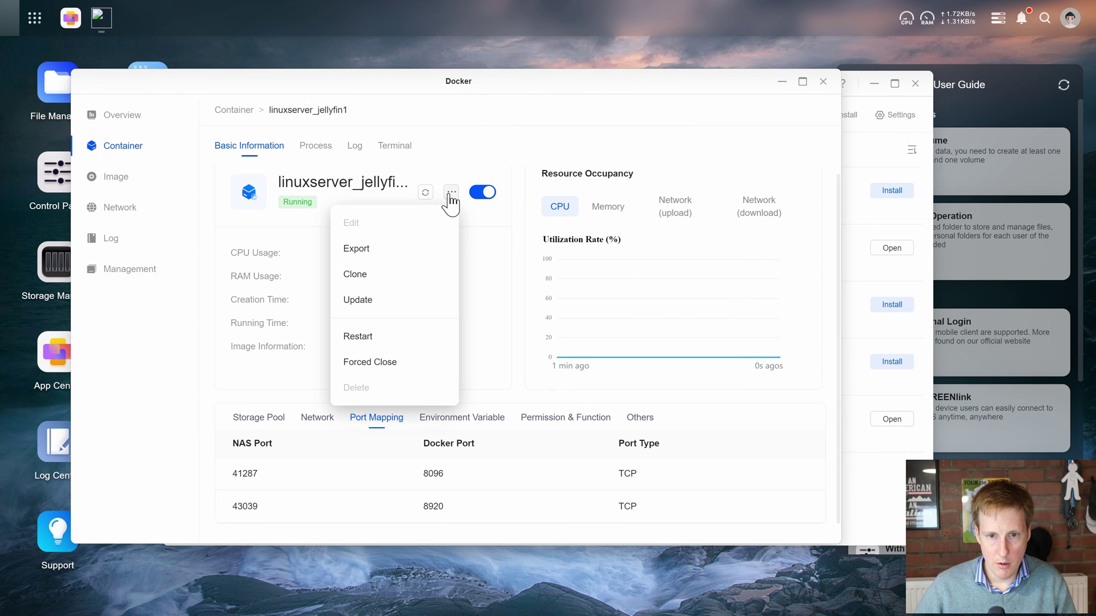
Stop the Jellyfin container and change its NAS port 41287 to 8096 in the network settings
{"action": "left_click", "coordinate": [482, 197]}
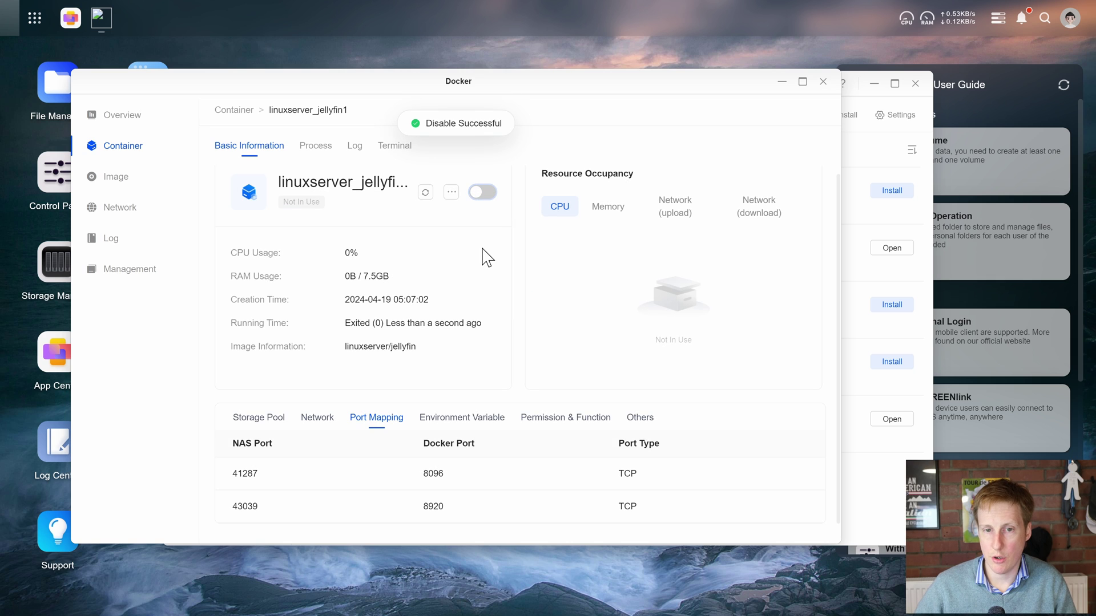
{"action": "left_click", "coordinate": [451, 192]}
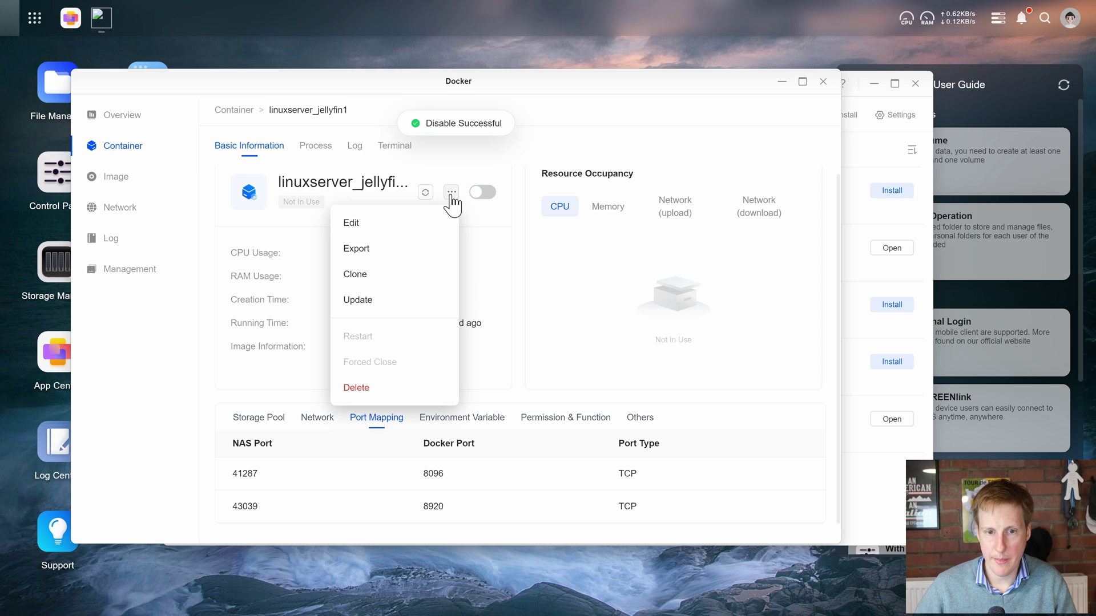
{"action": "left_click", "coordinate": [418, 227]}
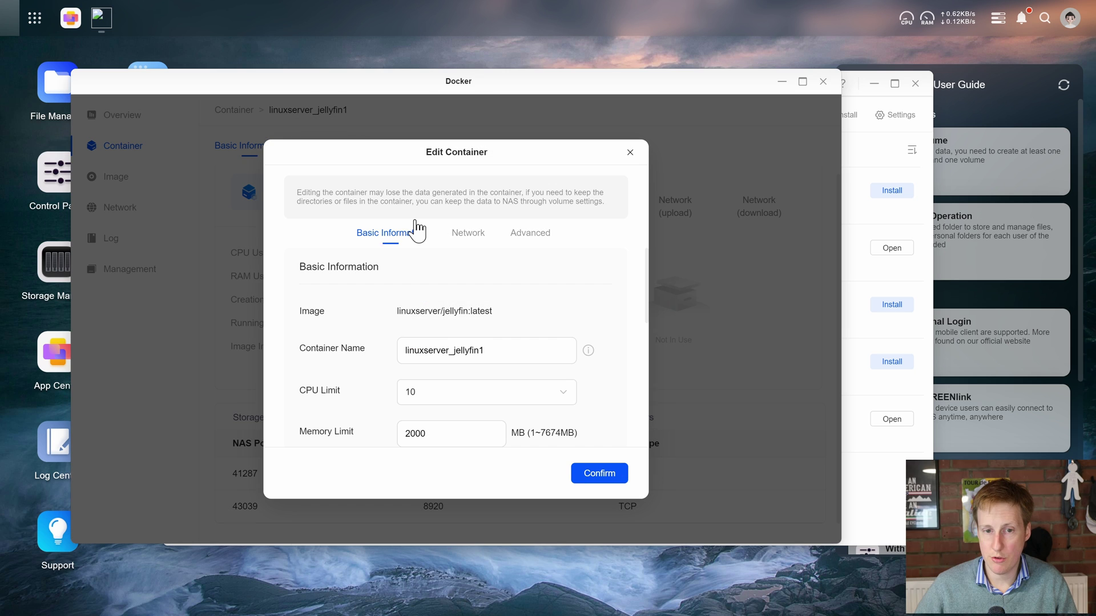
{"action": "left_click", "coordinate": [466, 242]}
{"action": "scroll", "coordinate": [480, 333], "scroll_direction": "down", "scroll_amount": 1}
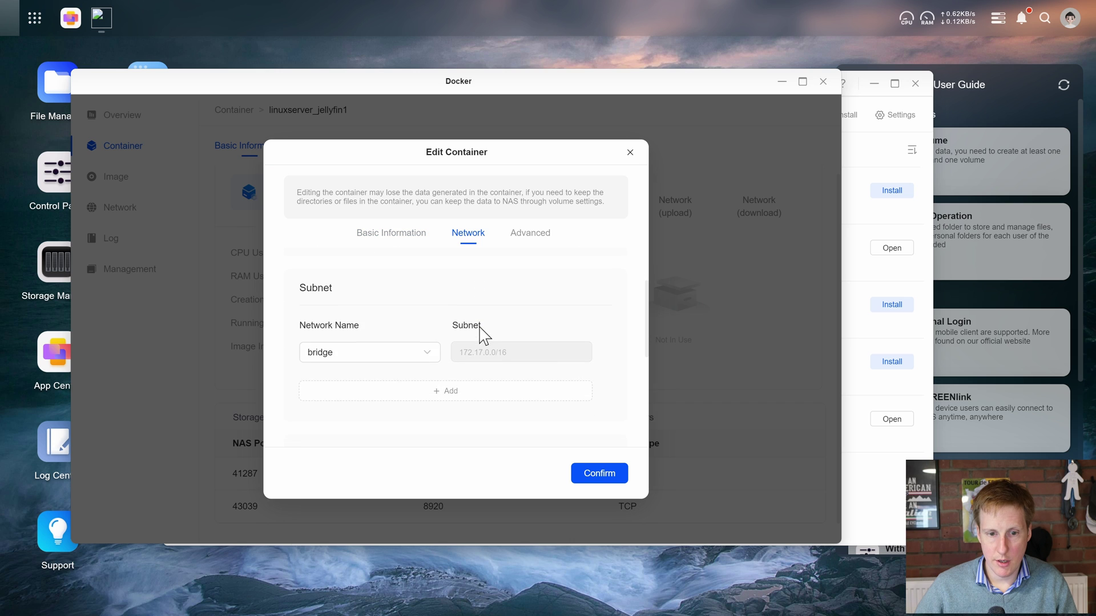
{"action": "scroll", "coordinate": [481, 334], "scroll_direction": "down", "scroll_amount": 3}
{"action": "left_click", "coordinate": [351, 341]}
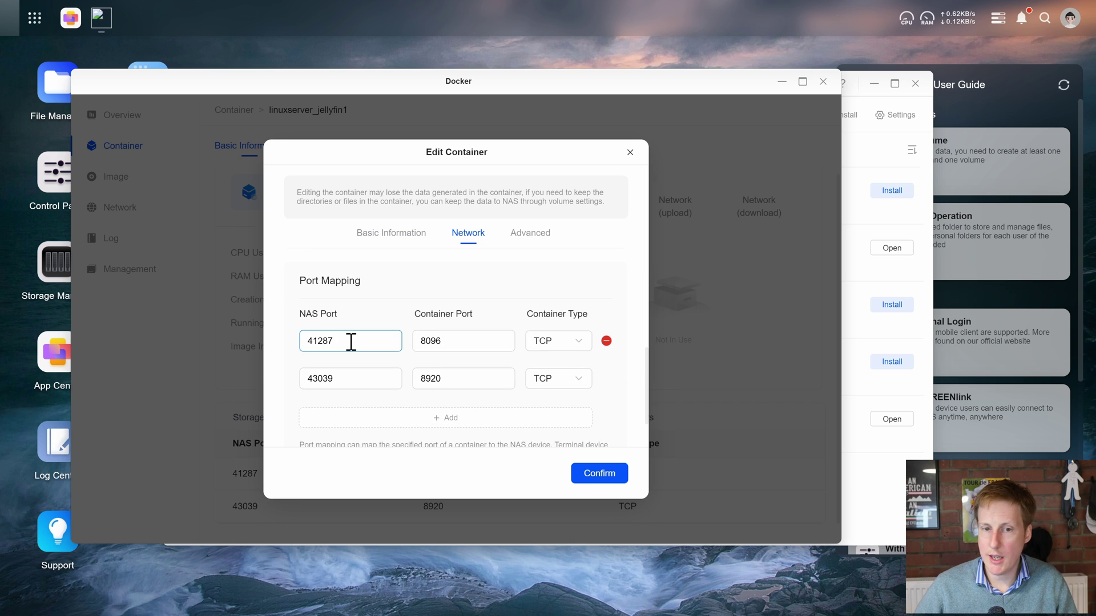
{"action": "double_click", "coordinate": [318, 341]}
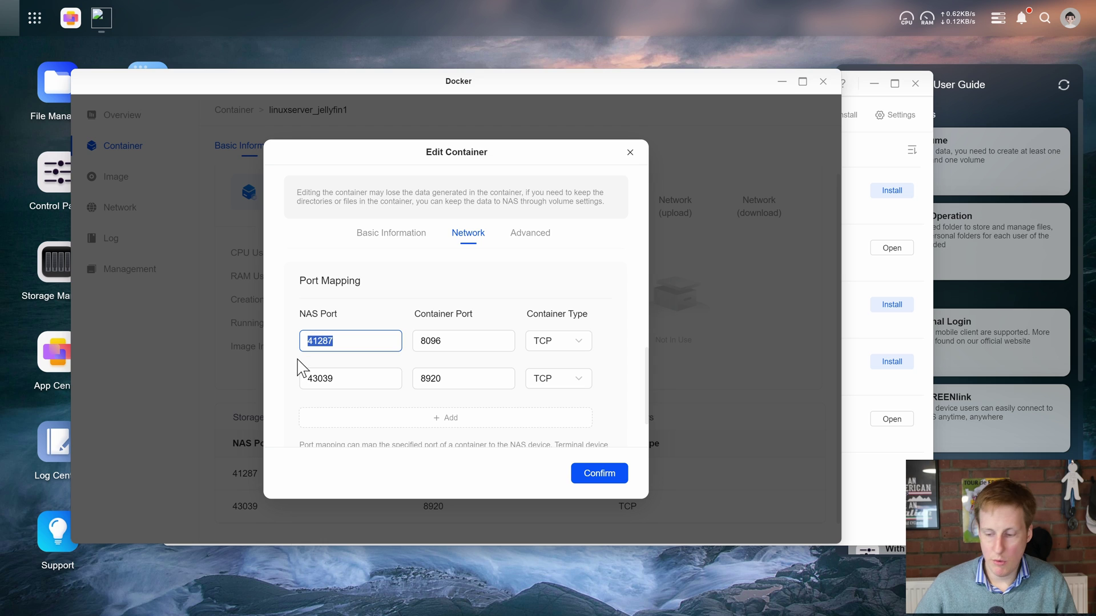
{"action": "type", "text": "8096"}
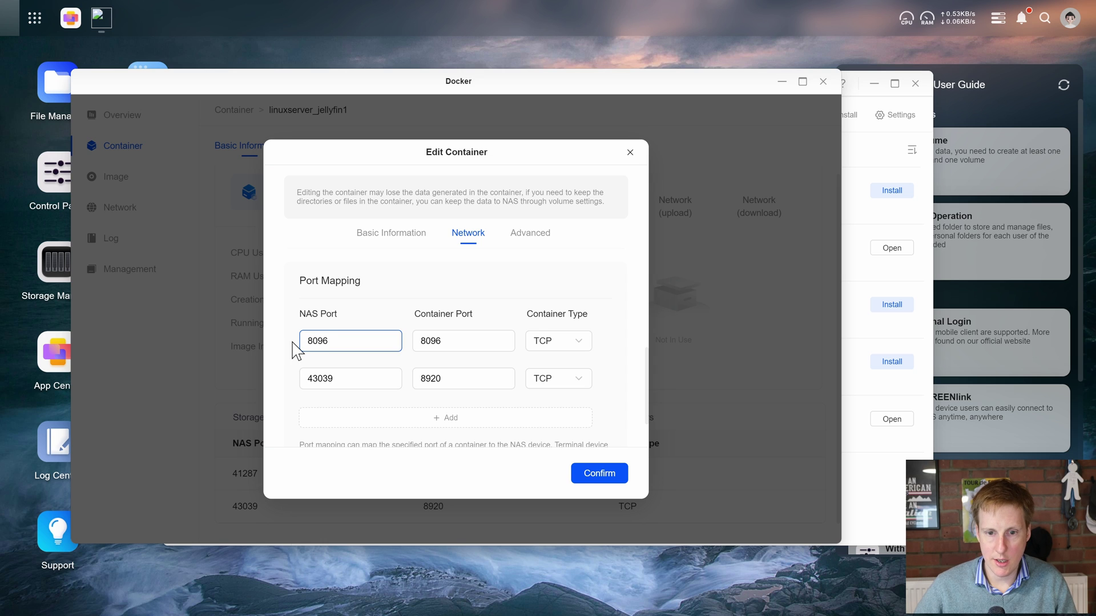
{"action": "left_click", "coordinate": [598, 473]}
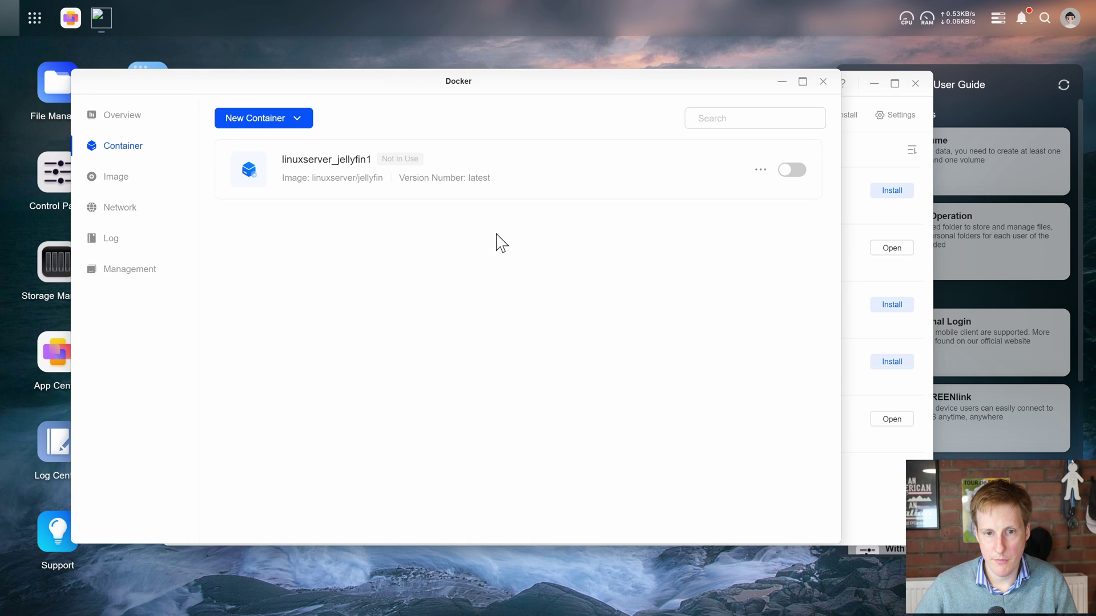
Start the container again and open the Jellyfin web page on port 8096
{"action": "left_click", "coordinate": [792, 170]}
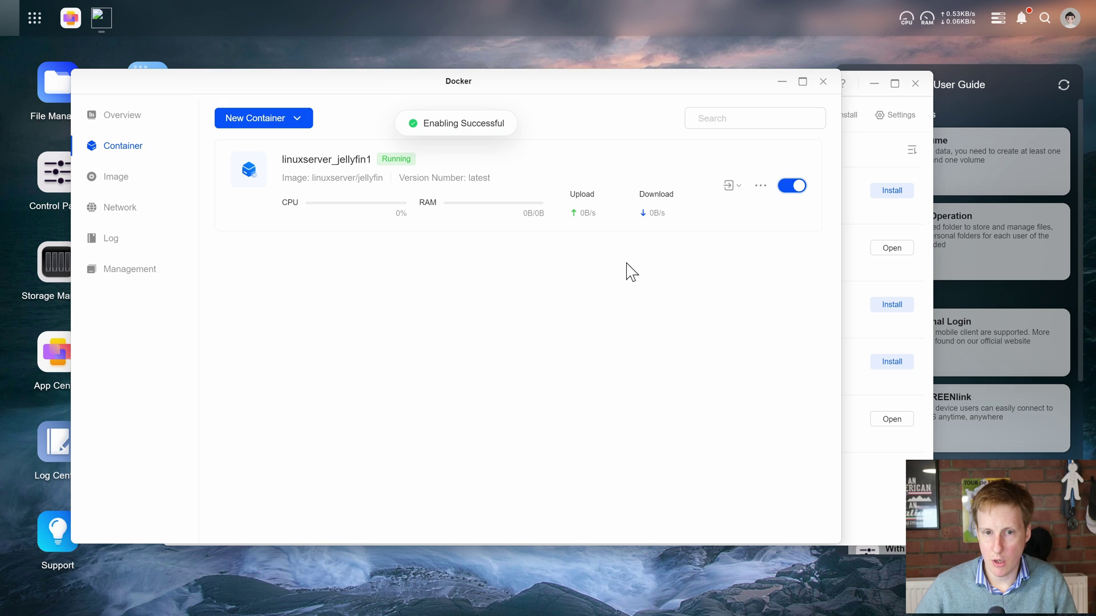
{"action": "left_click", "coordinate": [733, 188]}
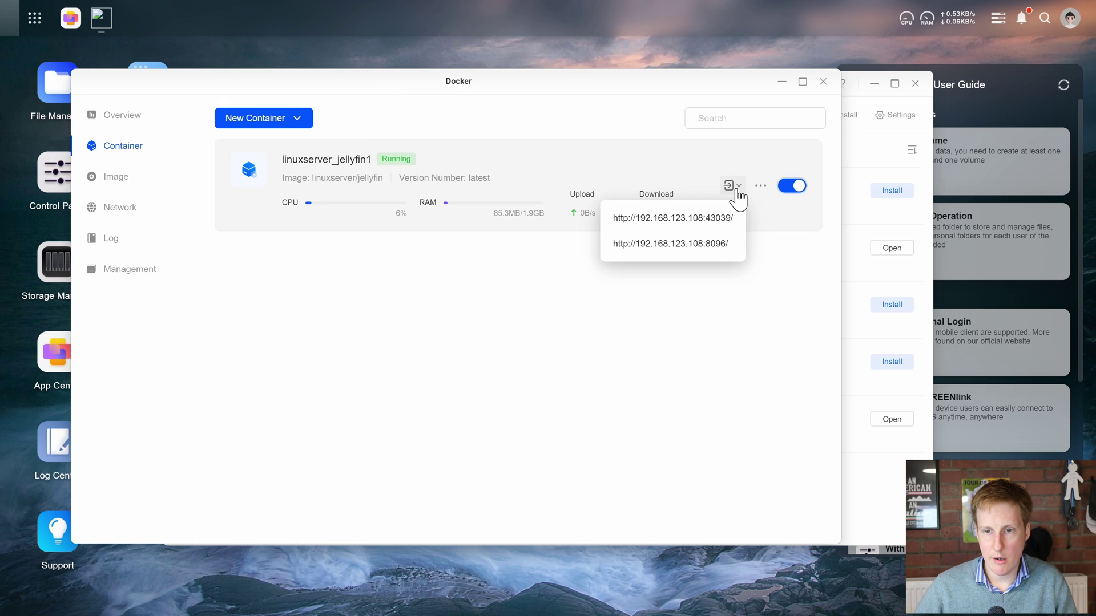
{"action": "left_click", "coordinate": [694, 247]}
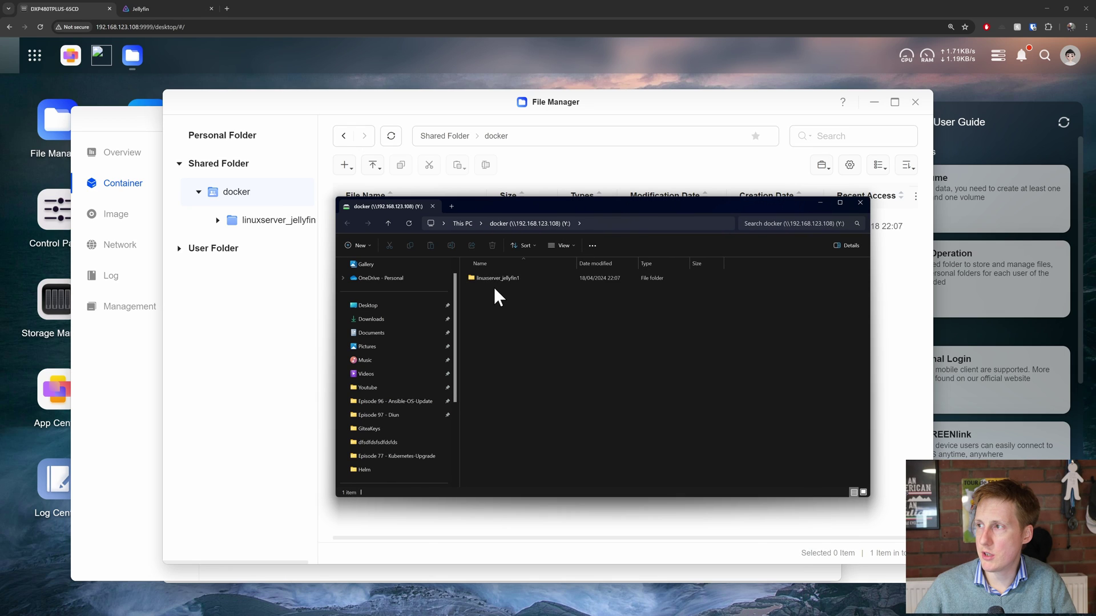
Paste big_buck_bunny_1080p_stereo.avi into the films folder of linuxserver_jellyfin1 on drive Y:
{"action": "double_click", "coordinate": [496, 278]}
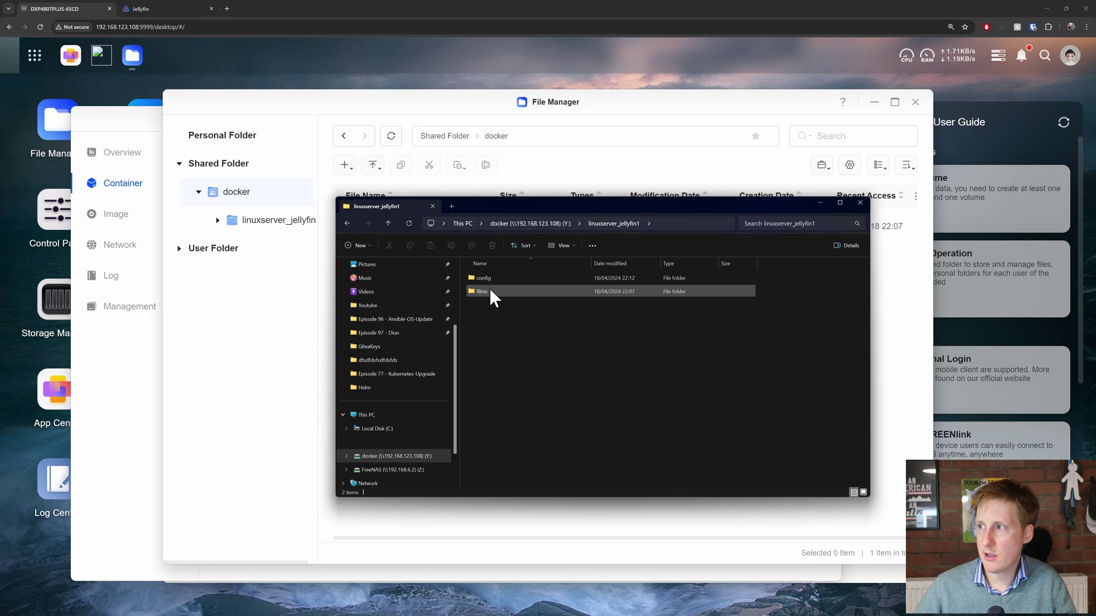
{"action": "double_click", "coordinate": [490, 290]}
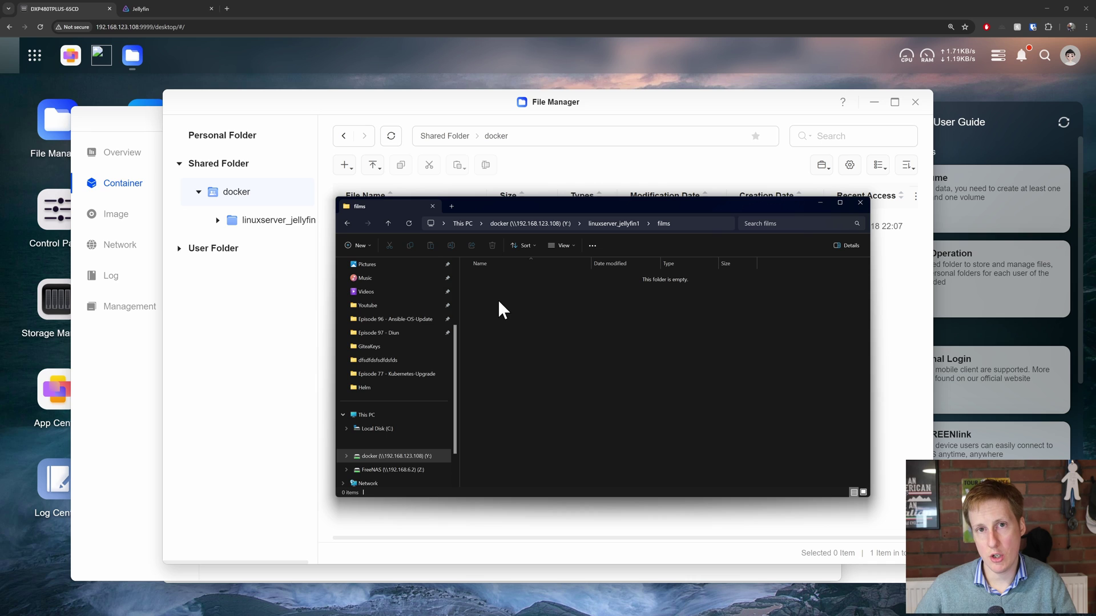
{"action": "key", "text": "ctrl+v"}
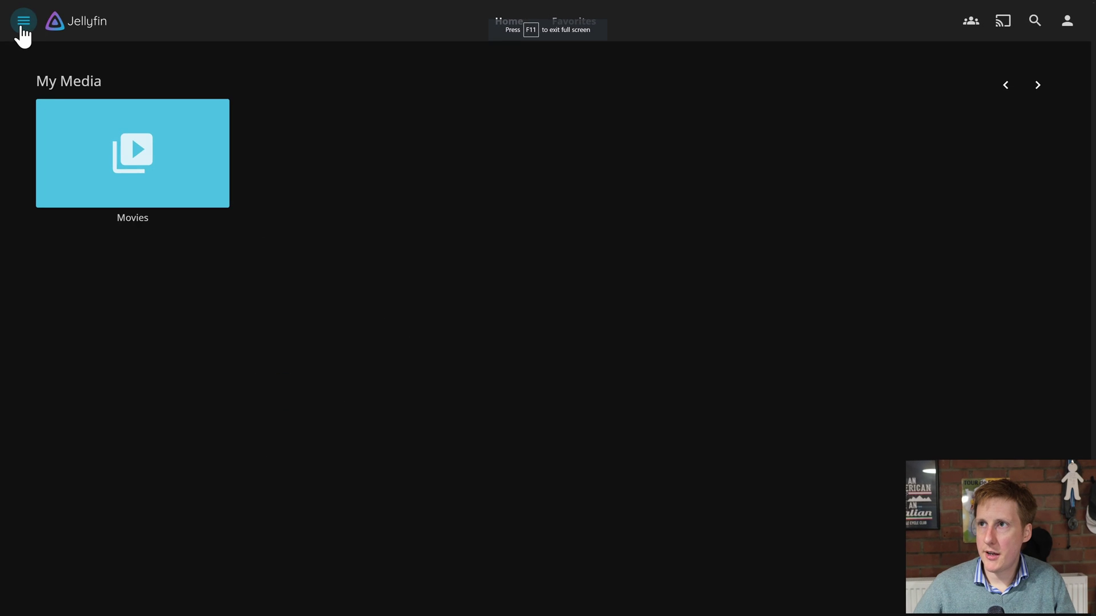
Scan all Jellyfin libraries from the admin Dashboard so the new film is added
{"action": "left_click", "coordinate": [20, 25]}
{"action": "left_click", "coordinate": [86, 150]}
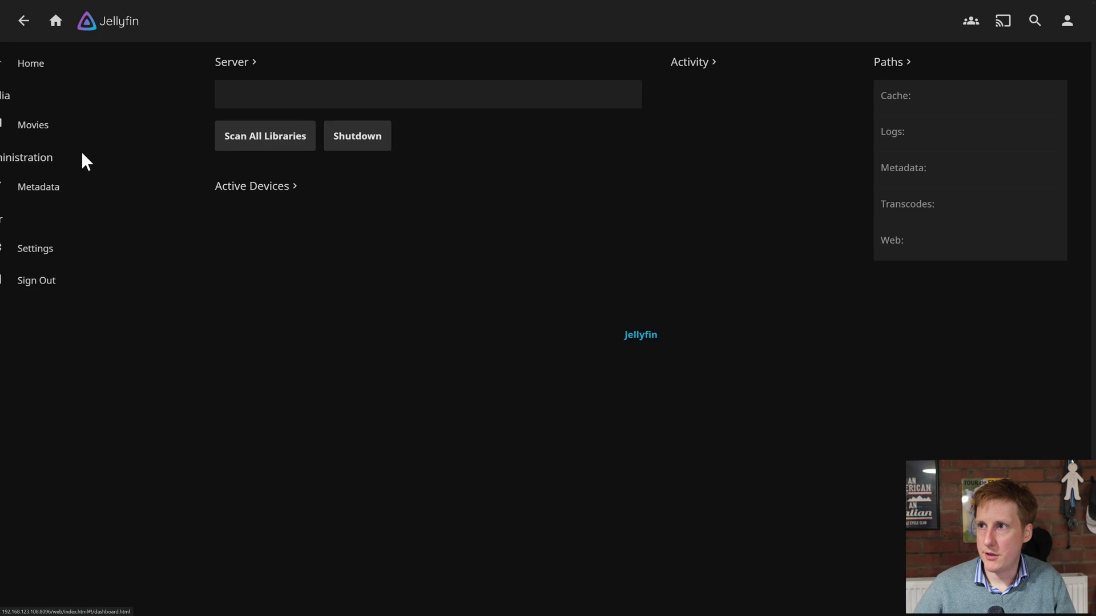
{"action": "left_click", "coordinate": [268, 236]}
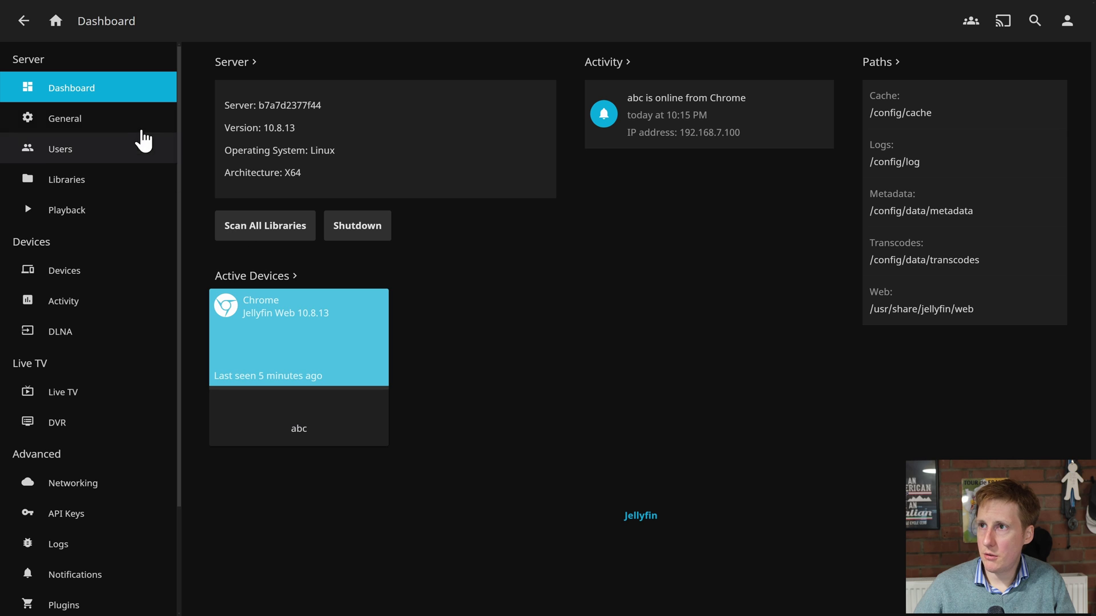
{"action": "left_click", "coordinate": [56, 29]}
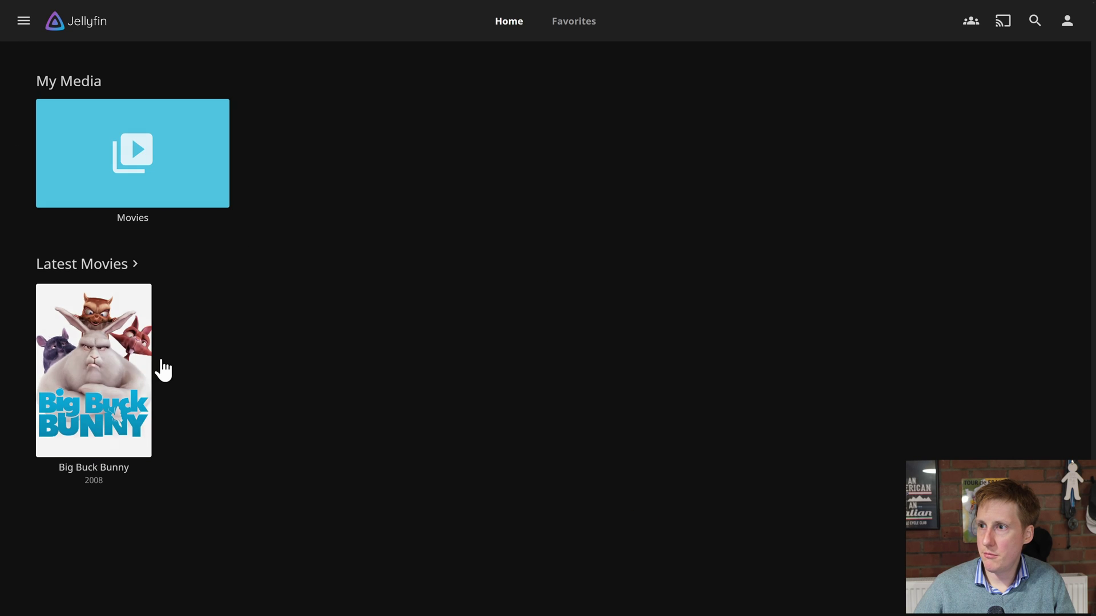
Return to the Jellyfin admin Dashboard from the home page
{"action": "mouse_move", "coordinate": [125, 360]}
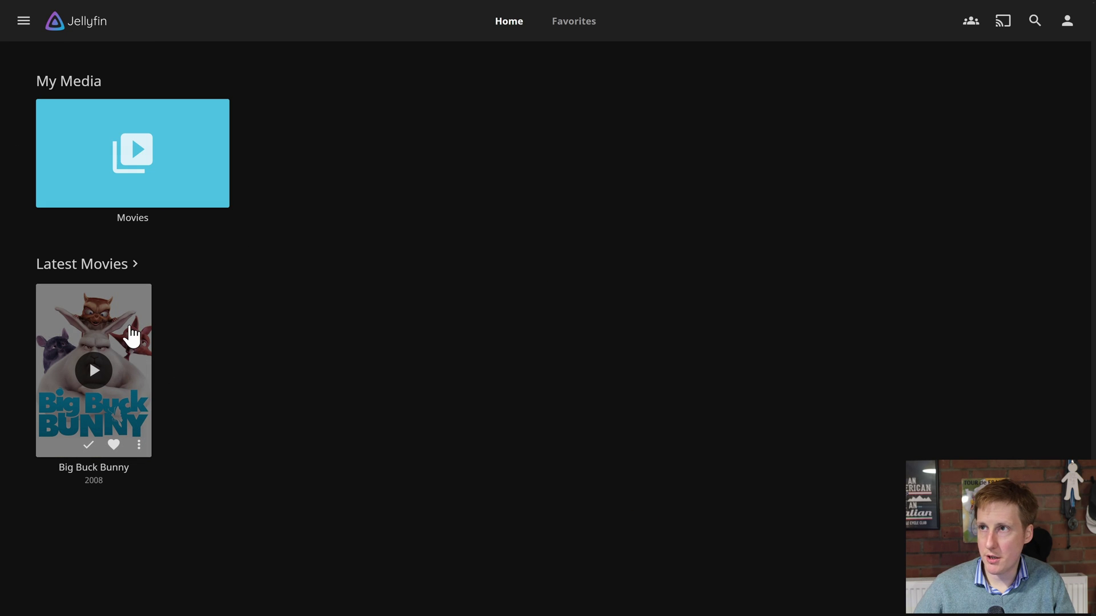
{"action": "left_click", "coordinate": [24, 24]}
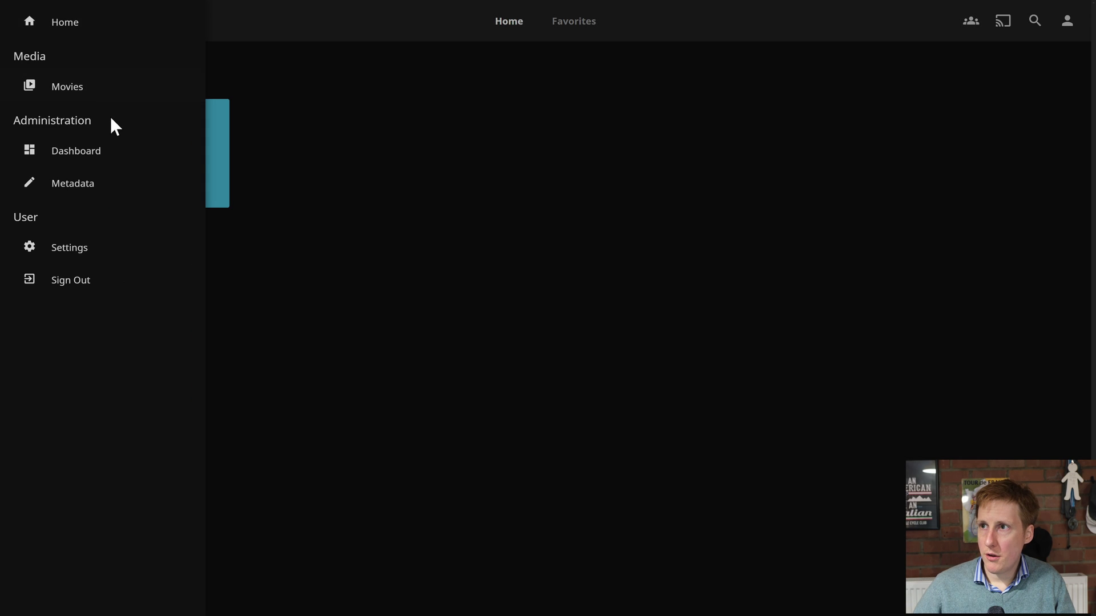
{"action": "left_click", "coordinate": [104, 151]}
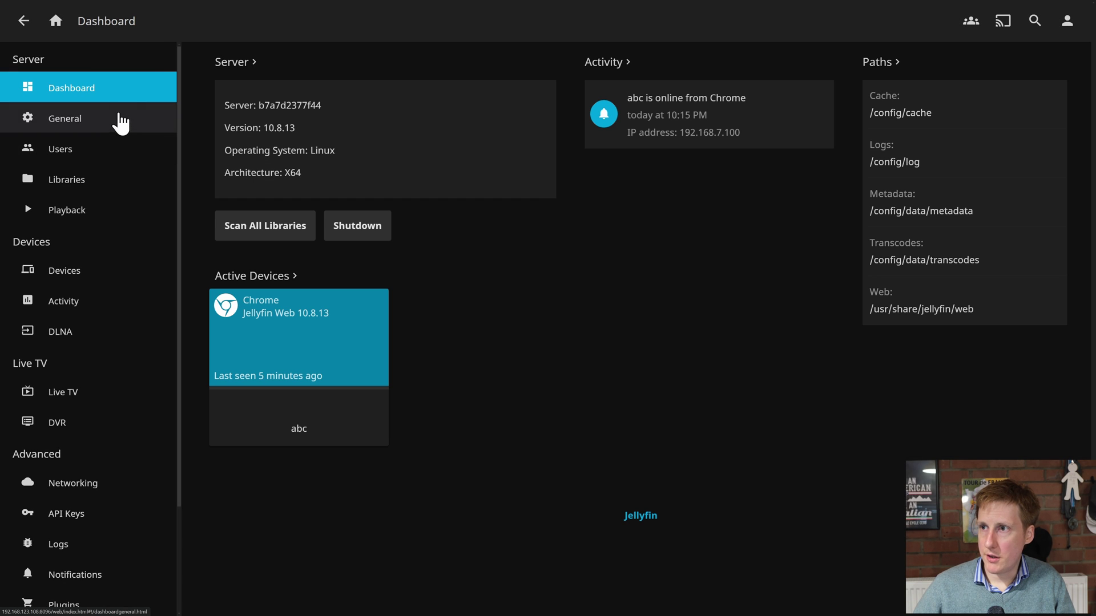
Set hardware acceleration to Intel QuickSync (QSV) with HEVC, MPEG2, VP8, VP9 and AV1 decoding enabled
{"action": "left_click", "coordinate": [87, 212]}
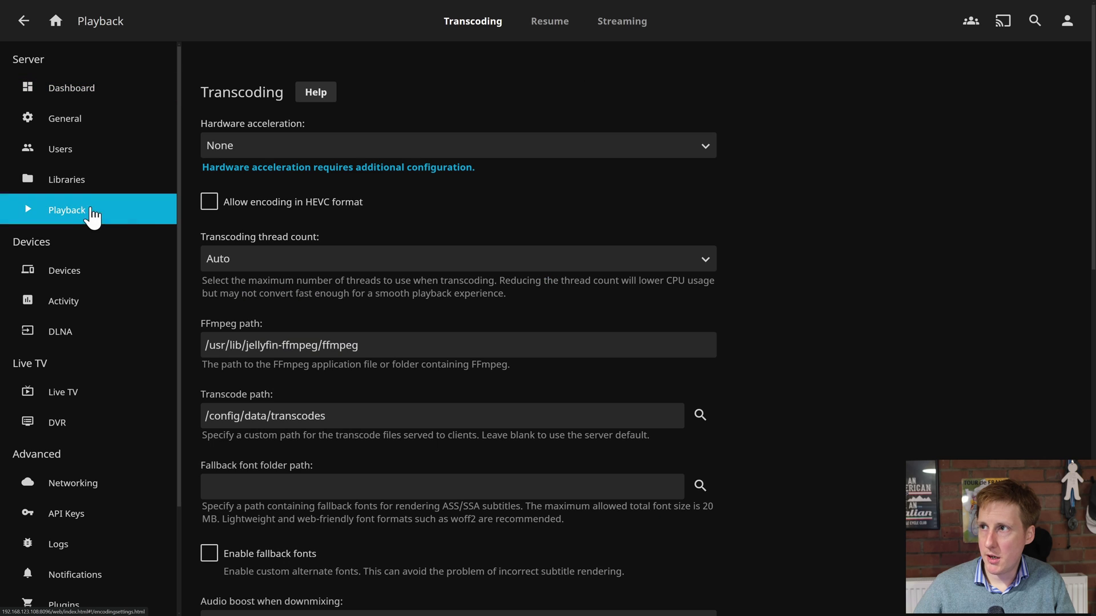
{"action": "left_click", "coordinate": [288, 148]}
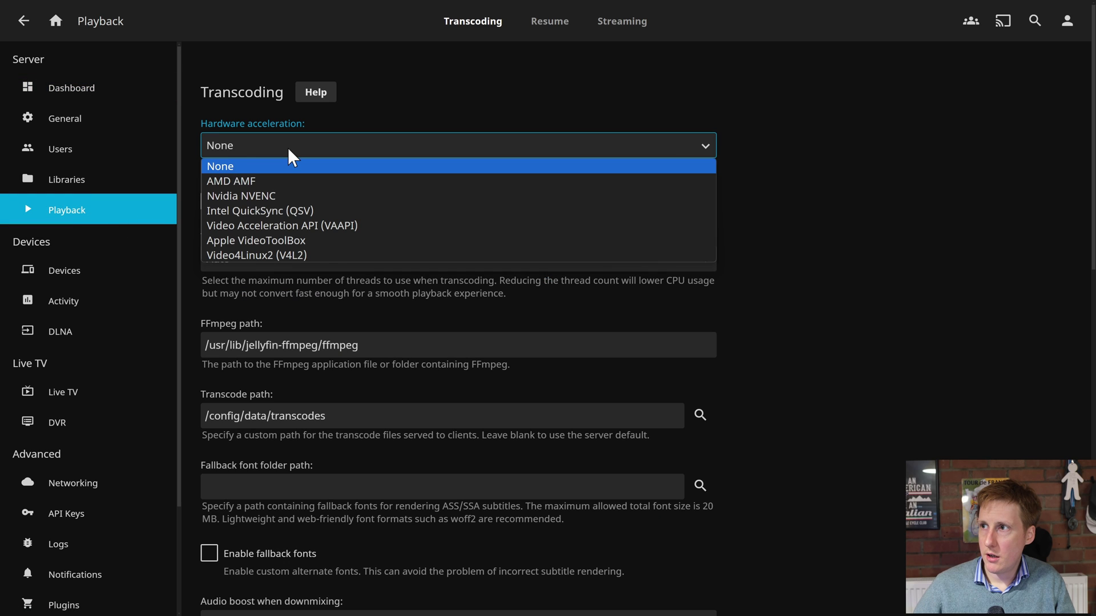
{"action": "left_click", "coordinate": [290, 211]}
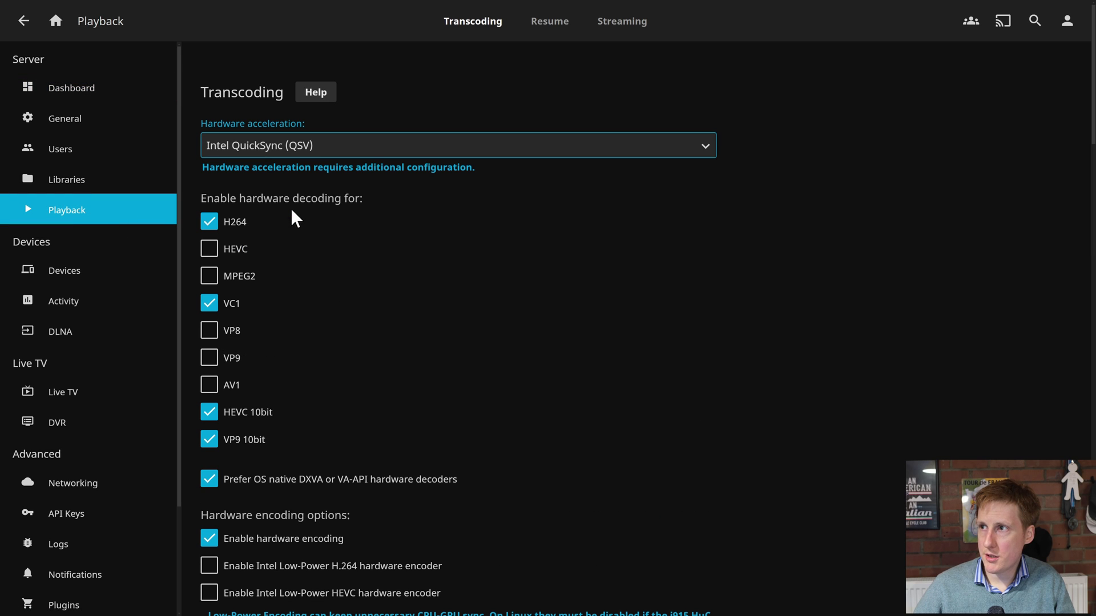
{"action": "left_click", "coordinate": [235, 251]}
{"action": "left_click", "coordinate": [234, 278]}
{"action": "left_click", "coordinate": [234, 333]}
{"action": "left_click", "coordinate": [232, 358]}
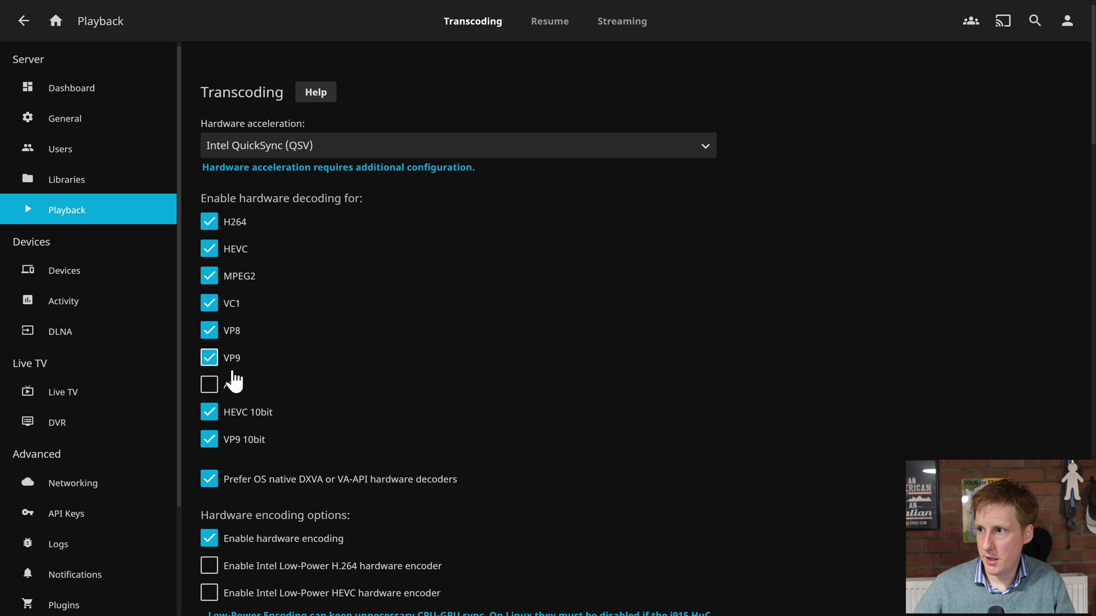
{"action": "left_click", "coordinate": [243, 387]}
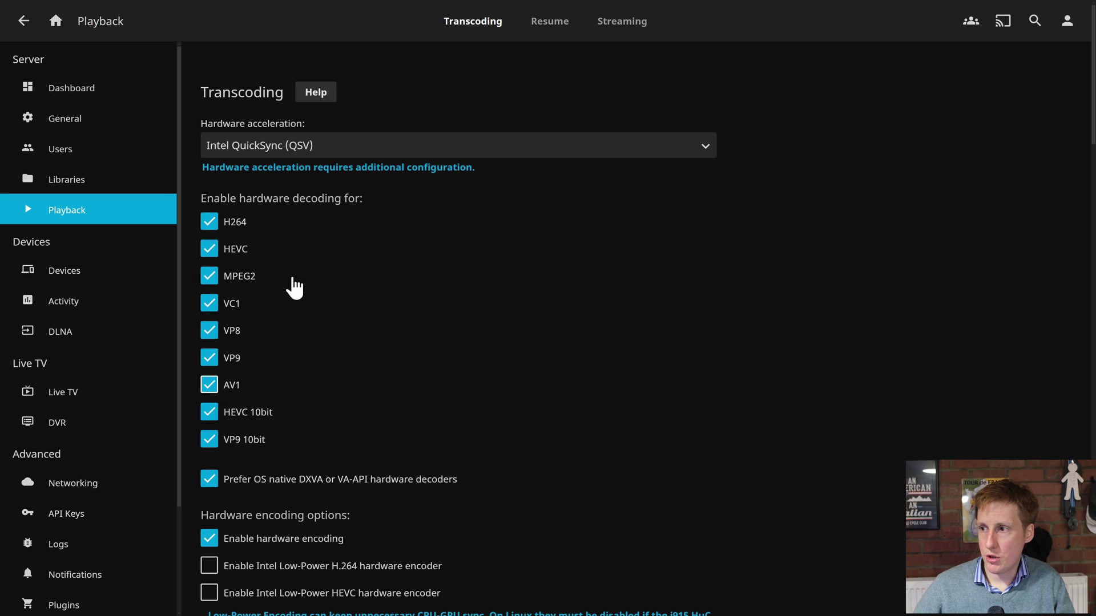
Enable HEVC encoding and tone mapping, save the transcoding settings, and return home
{"action": "scroll", "coordinate": [295, 369], "scroll_direction": "down", "scroll_amount": 5}
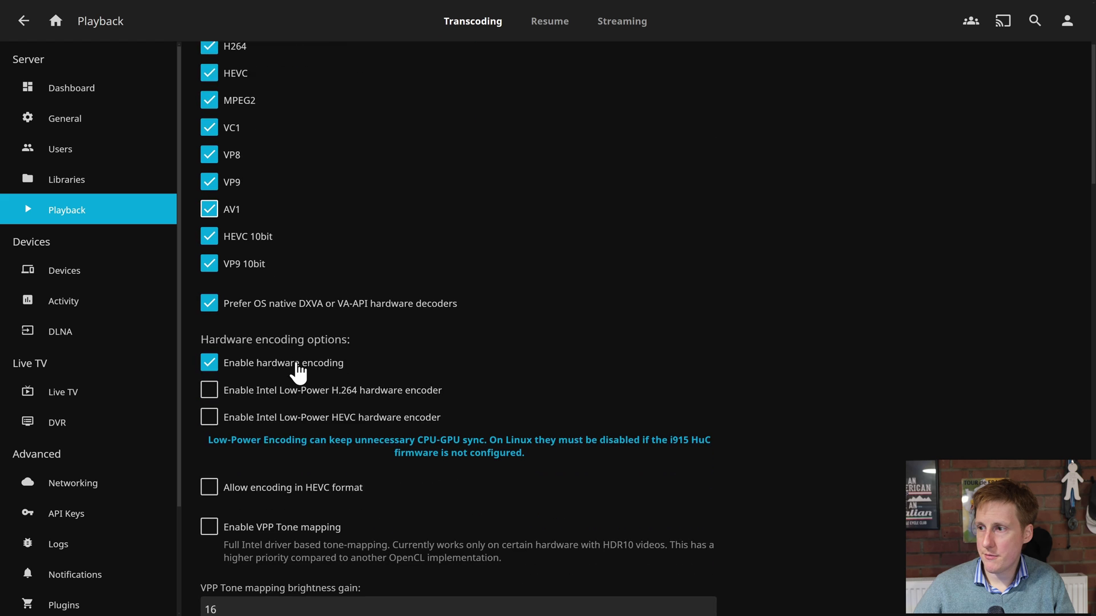
{"action": "scroll", "coordinate": [298, 372], "scroll_direction": "down", "scroll_amount": 2}
{"action": "left_click", "coordinate": [264, 322]}
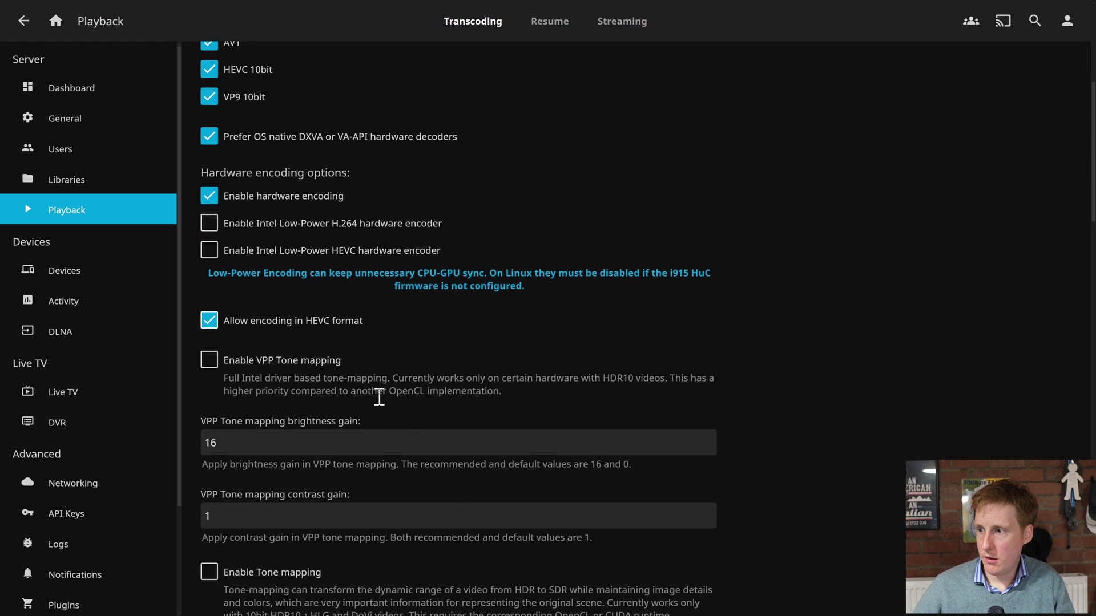
{"action": "scroll", "coordinate": [314, 414], "scroll_direction": "down", "scroll_amount": 2}
{"action": "left_click", "coordinate": [239, 446]}
{"action": "scroll", "coordinate": [331, 457], "scroll_direction": "down", "scroll_amount": 6}
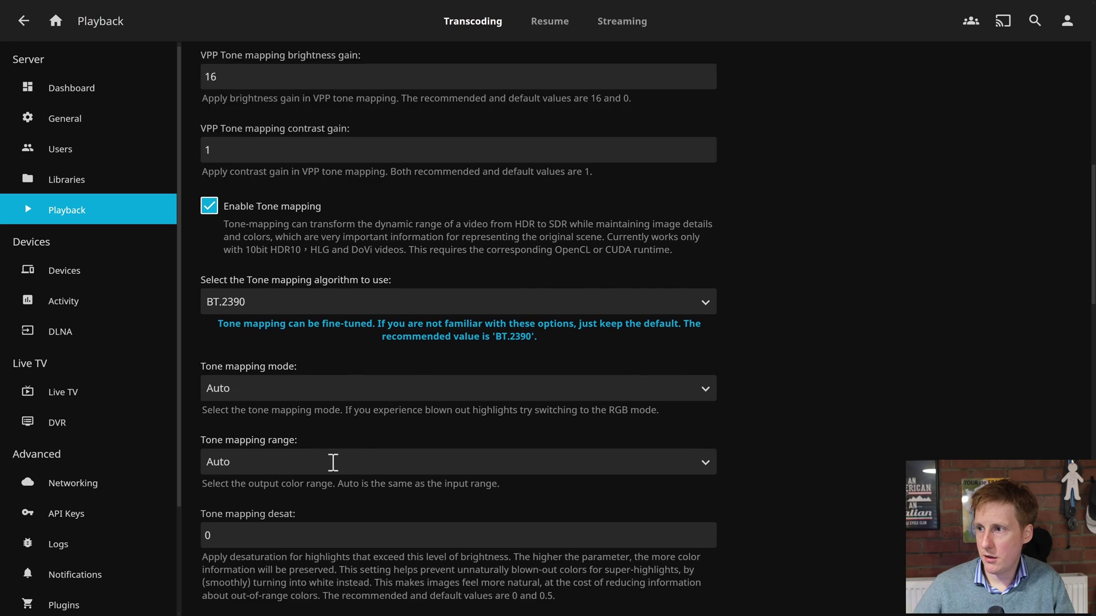
{"action": "scroll", "coordinate": [334, 450], "scroll_direction": "down", "scroll_amount": 12}
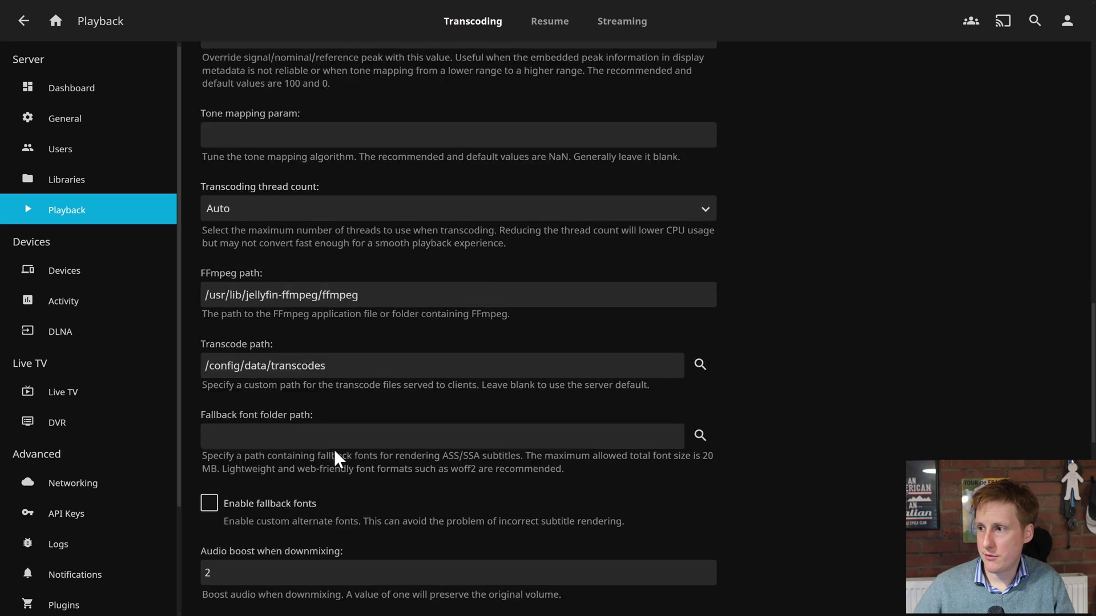
{"action": "scroll", "coordinate": [337, 448], "scroll_direction": "down", "scroll_amount": 10}
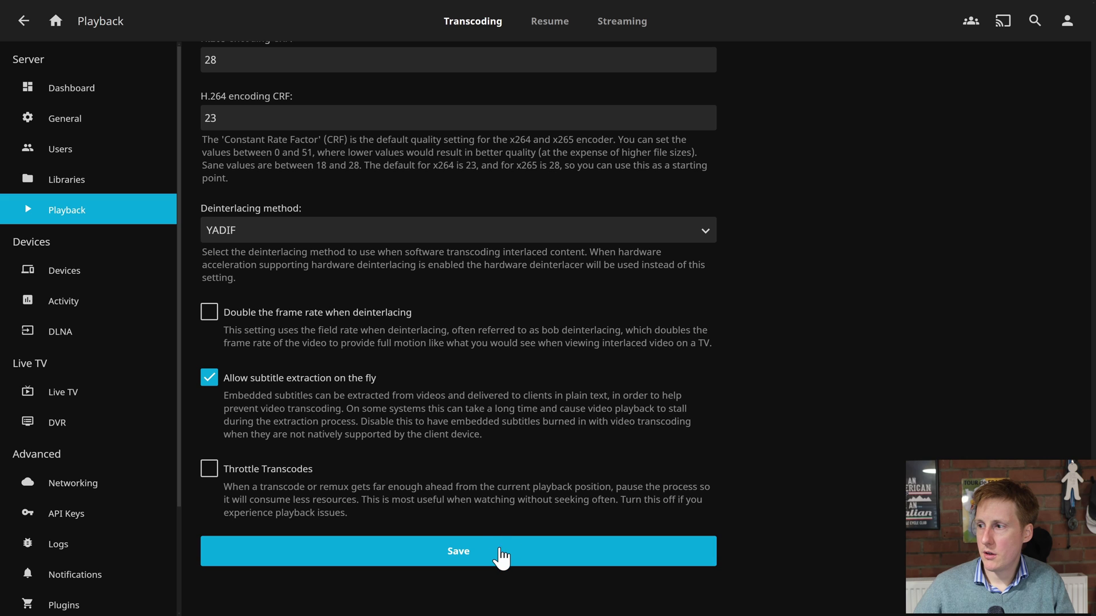
{"action": "left_click", "coordinate": [501, 550]}
{"action": "left_click", "coordinate": [554, 395]}
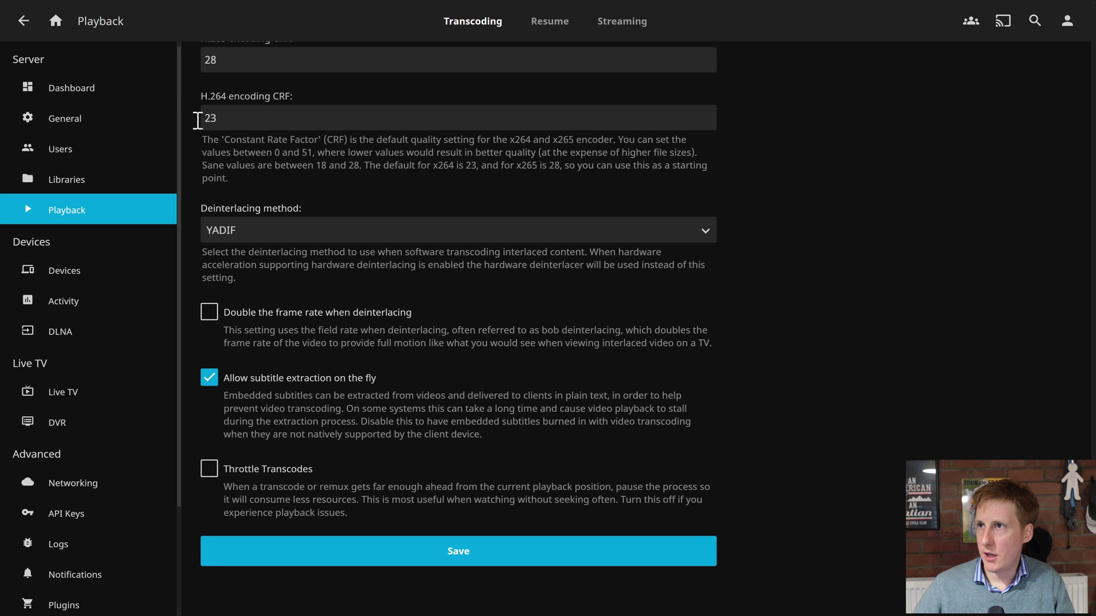
{"action": "left_click", "coordinate": [59, 30]}
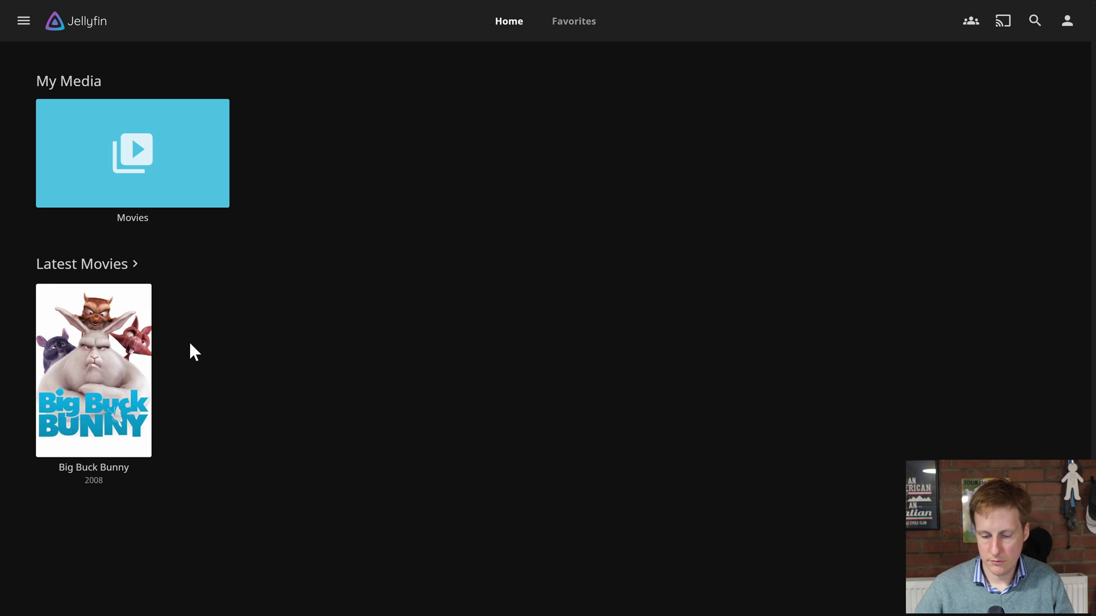
Duplicate the Jellyfin browser tab and open the admin Dashboard in the copy
{"action": "key", "text": "F11"}
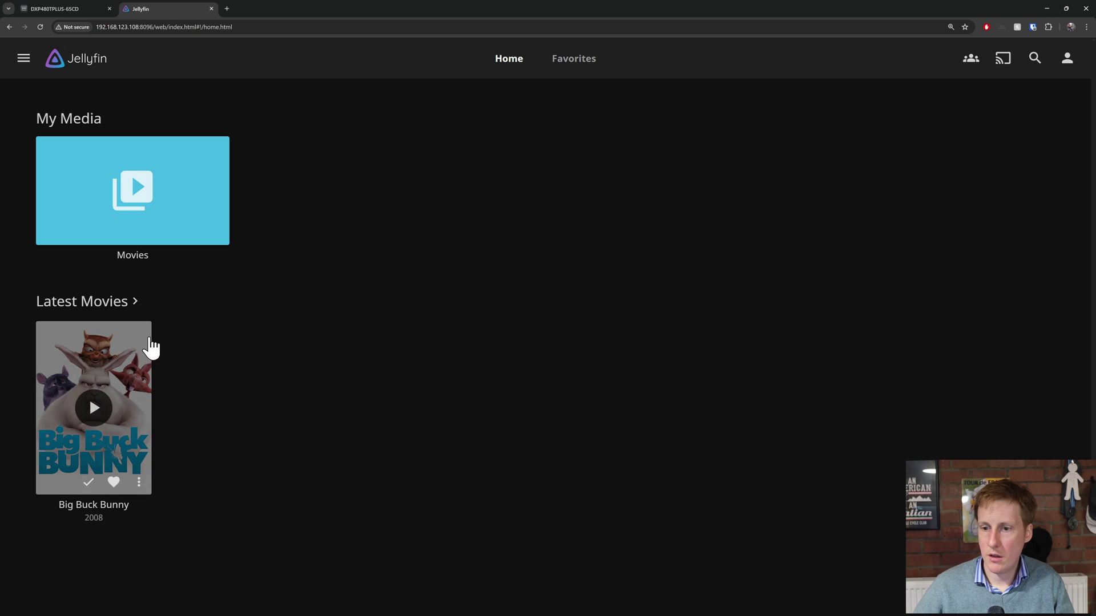
{"action": "right_click", "coordinate": [148, 5]}
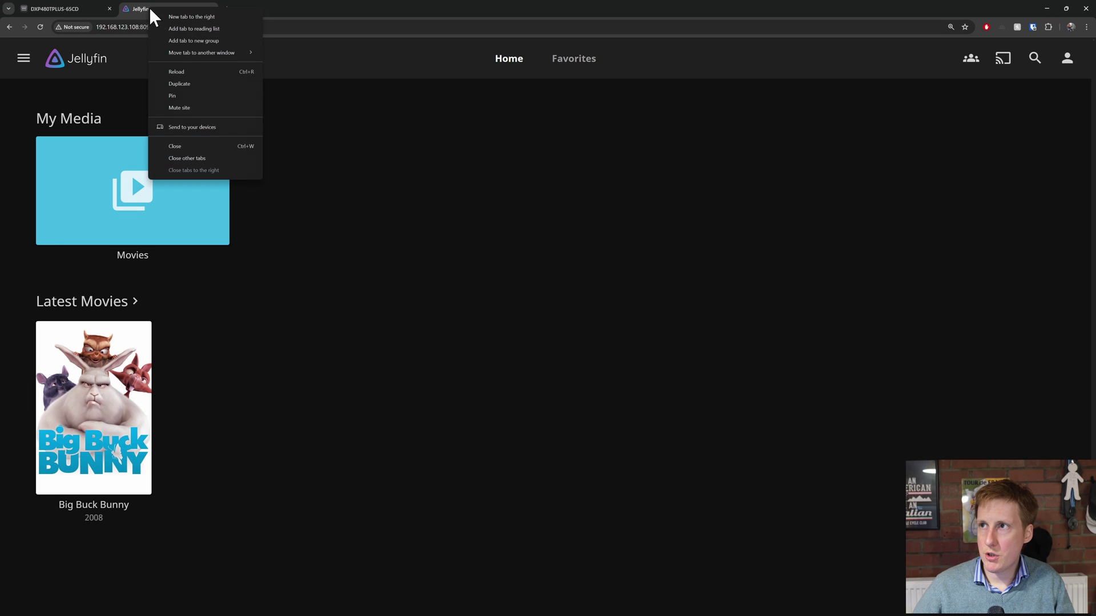
{"action": "left_click", "coordinate": [196, 83]}
{"action": "left_click", "coordinate": [24, 60]}
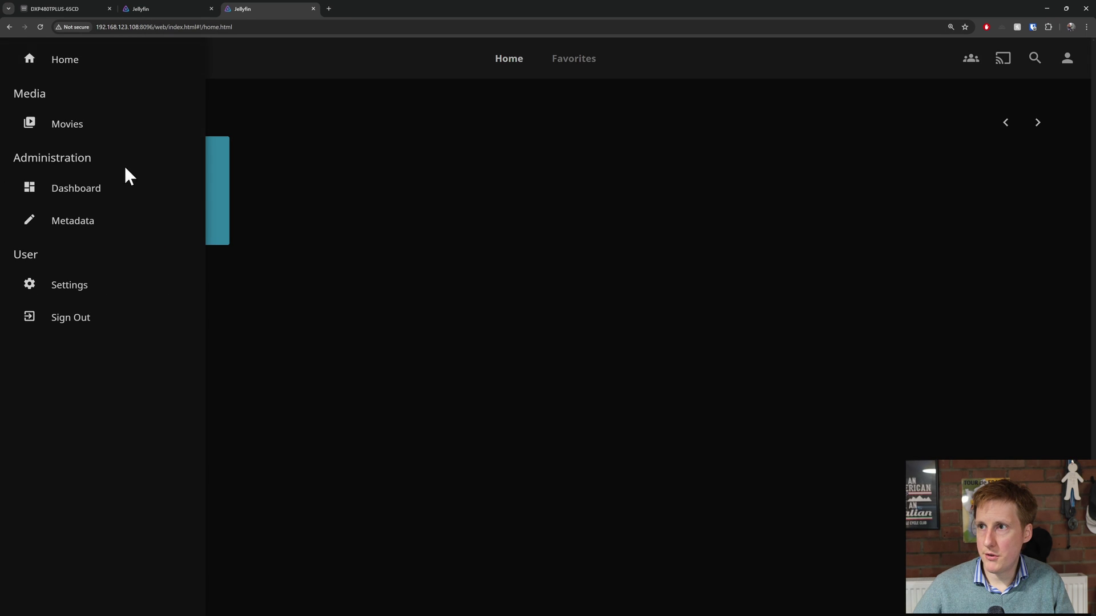
{"action": "left_click", "coordinate": [95, 187]}
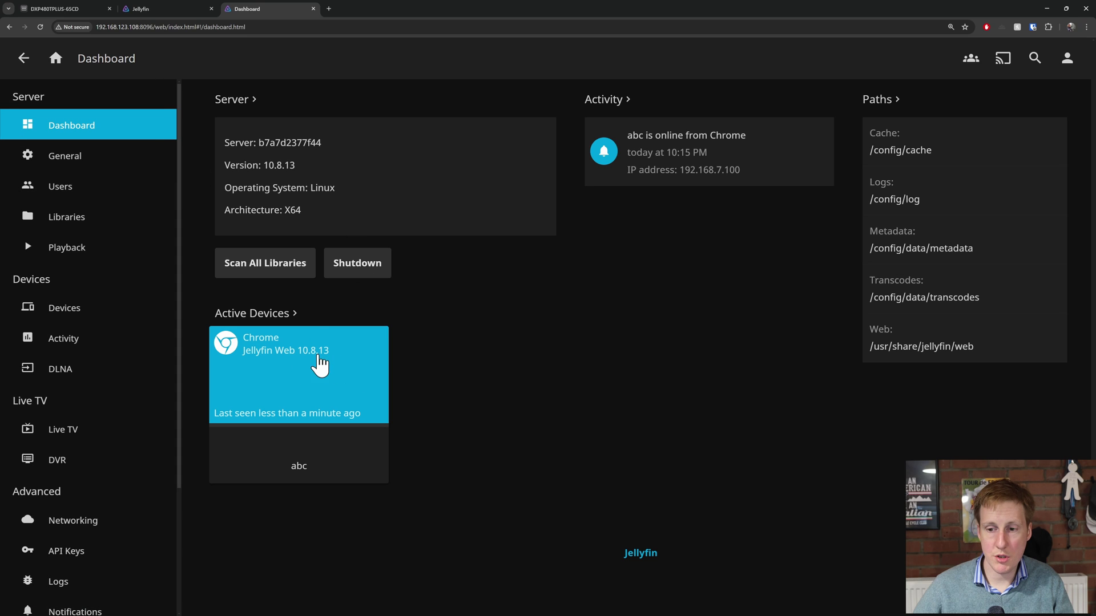
Play Big Buck Bunny in the home tab, where it transcodes at 227fps
{"action": "left_click", "coordinate": [153, 10]}
{"action": "mouse_move", "coordinate": [100, 412]}
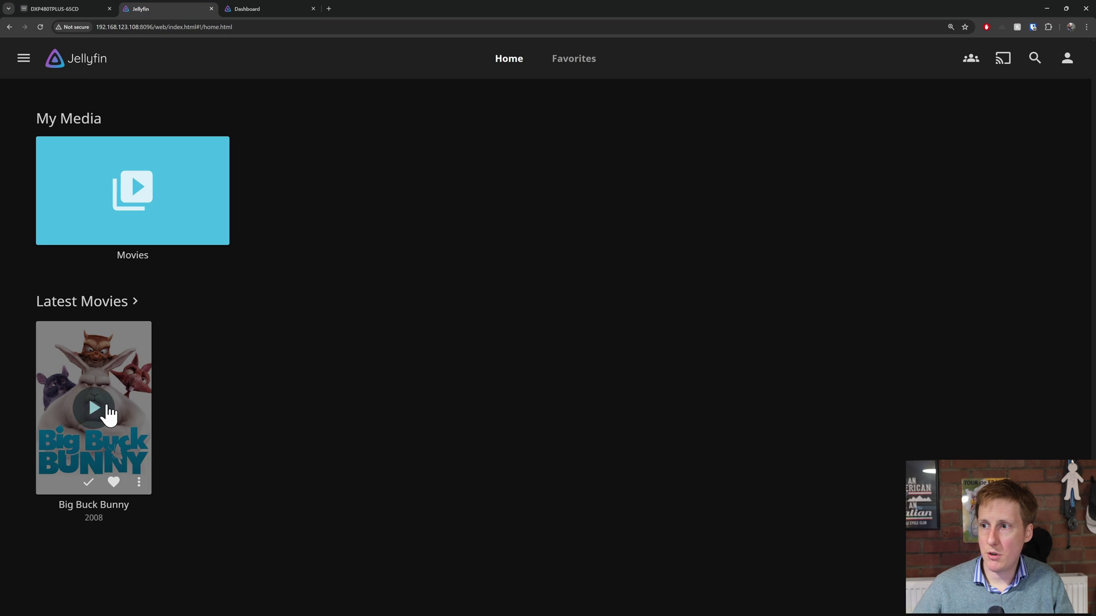
{"action": "left_click", "coordinate": [94, 408]}
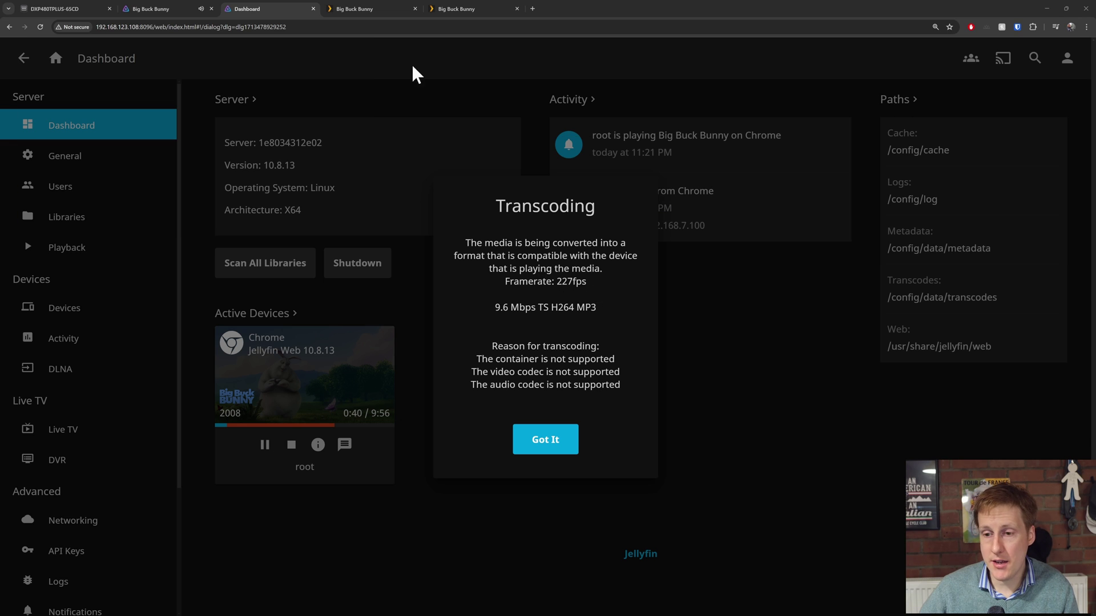
{"action": "left_click", "coordinate": [365, 8]}
Confirm the Plex streams show Transcode (hw), then return to the NAS desktop tab
{"action": "mouse_move", "coordinate": [428, 350]}
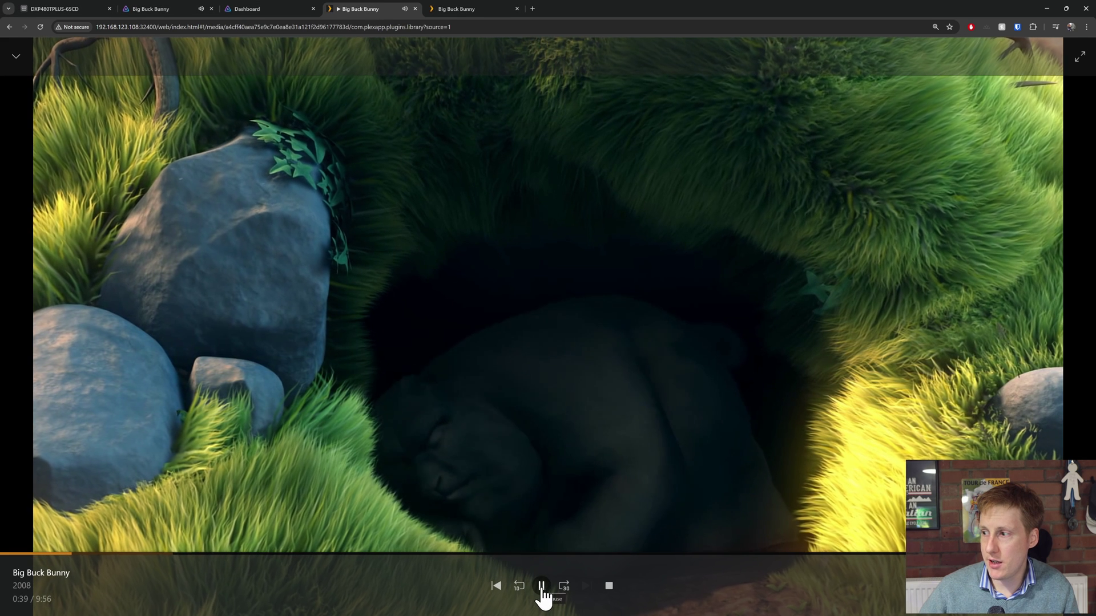
{"action": "left_click", "coordinate": [457, 15]}
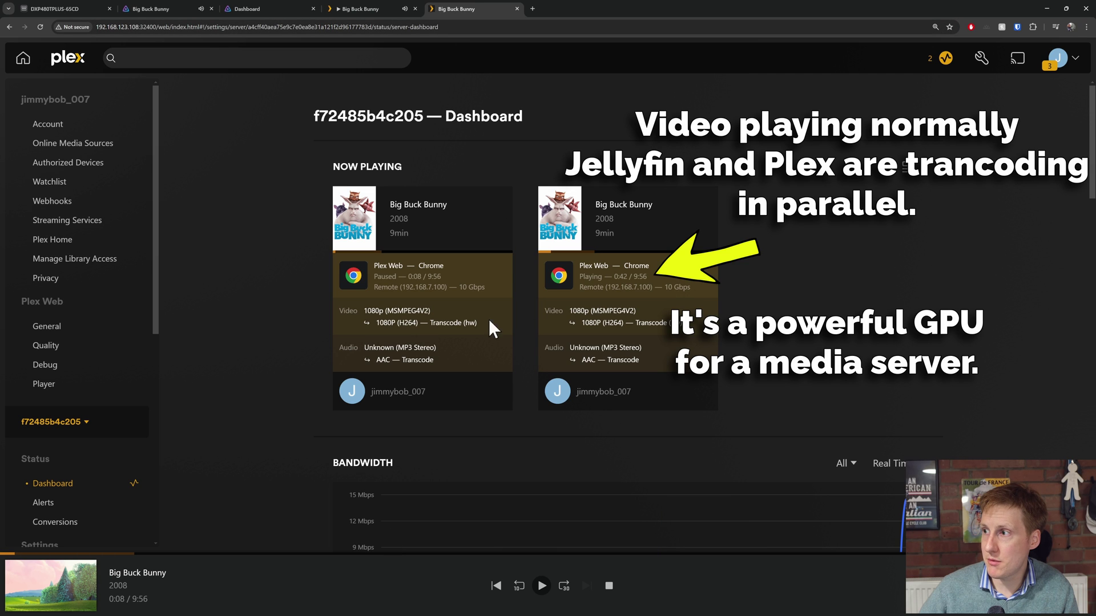
{"action": "left_click_drag", "start_coordinate": [460, 321], "coordinate": [431, 320]}
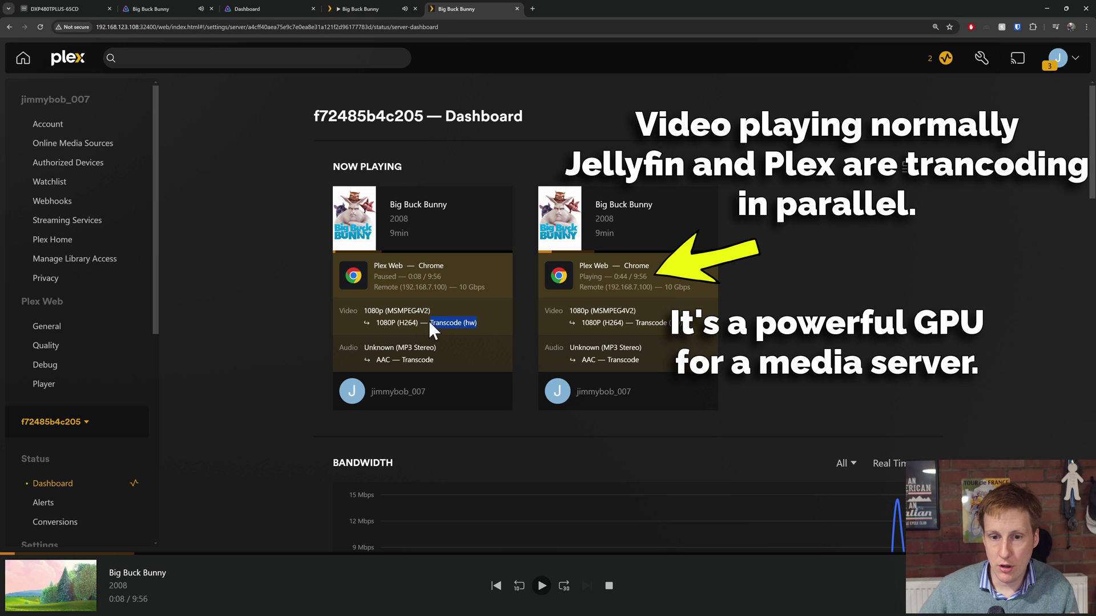
{"action": "left_click", "coordinate": [47, 11]}
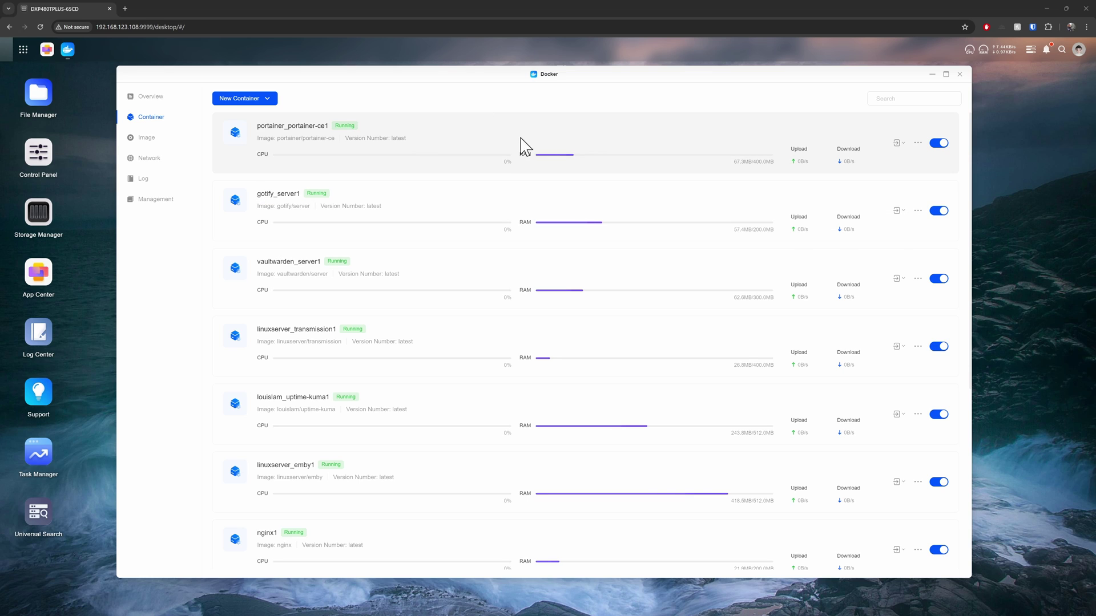
Check Task Manager memory use (3.07 GB of 62.54 GB), then bring Docker's container list forward
{"action": "mouse_move", "coordinate": [992, 58]}
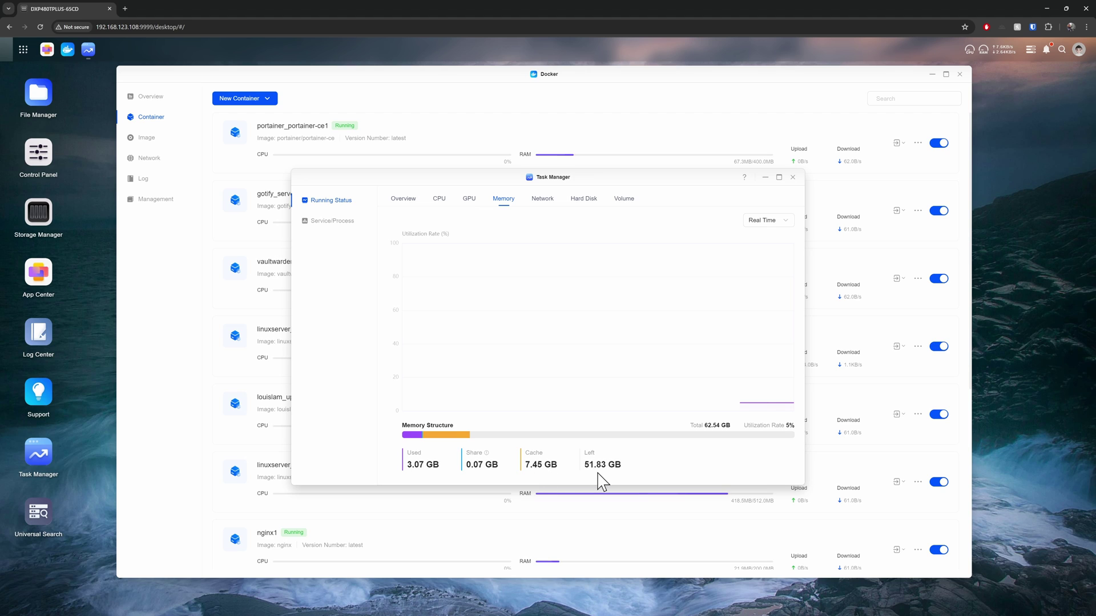
{"action": "left_click", "coordinate": [610, 100]}
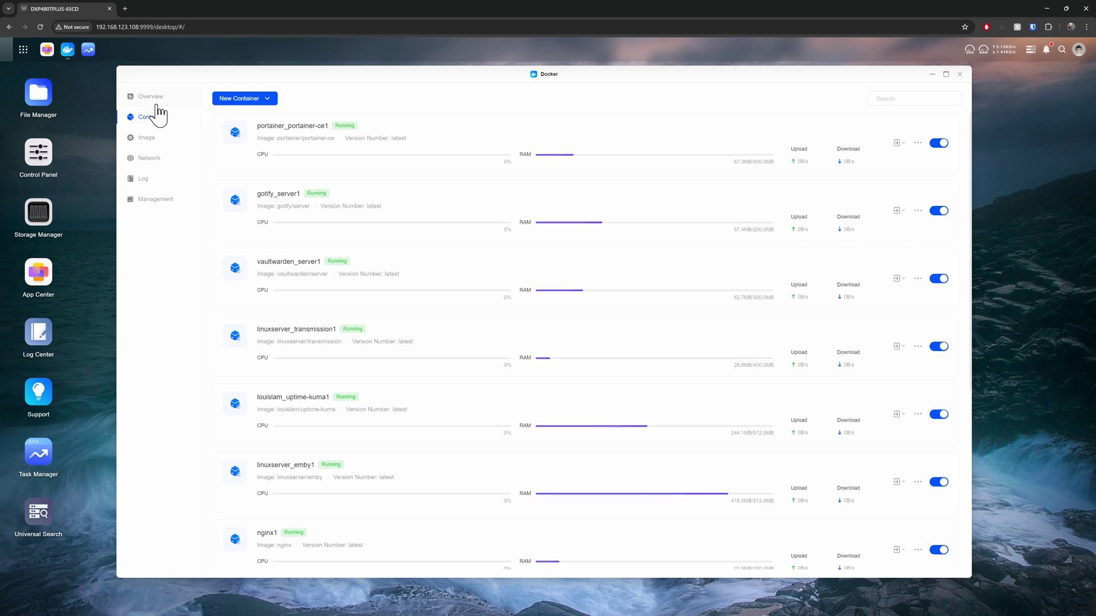
Open the Docker Overview page listing 12 containers, 14 images and CPU and memory usage
{"action": "left_click", "coordinate": [149, 98]}
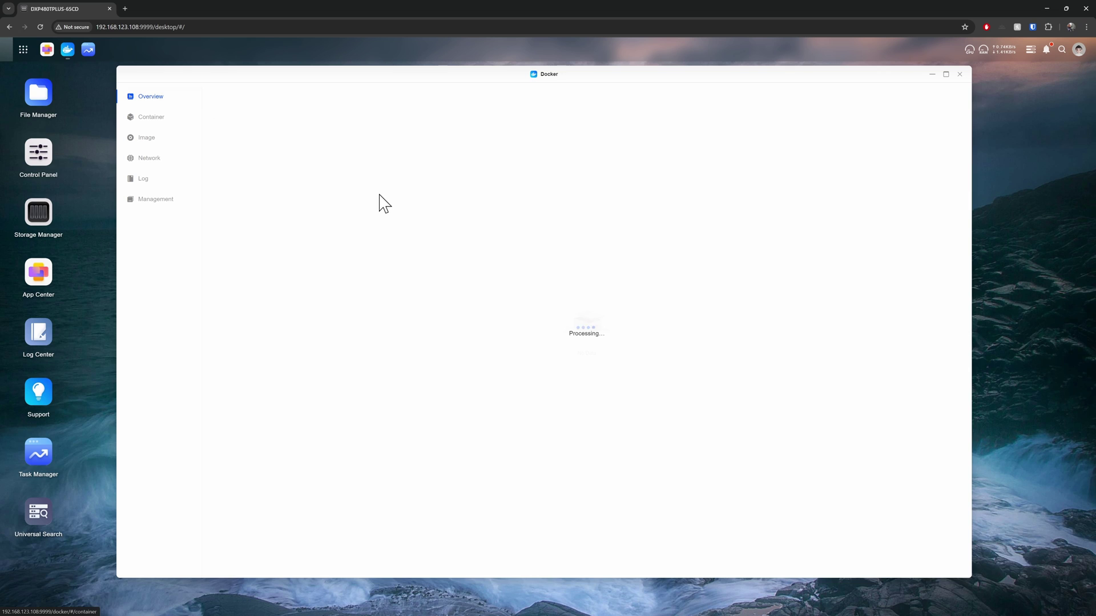